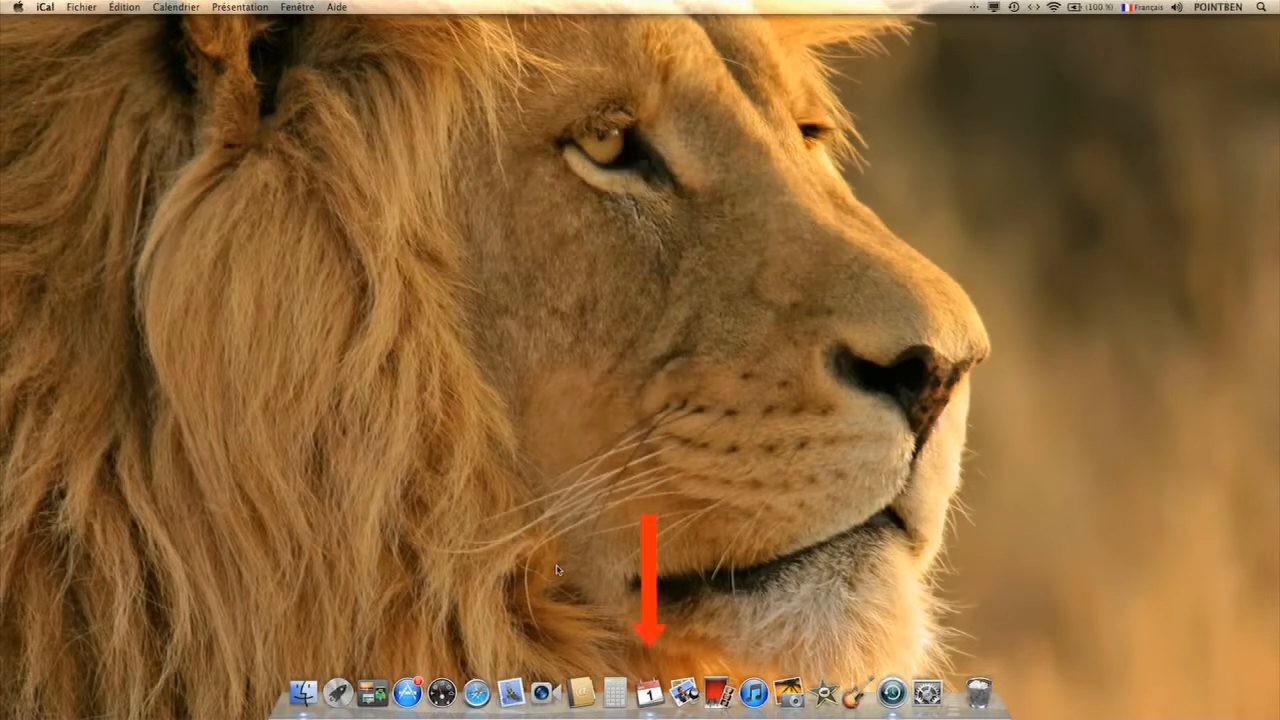
Step: Open iCal and, in the week view, create an event named Cours on Tuesday 1 May at 10:00
left_click(649, 694)
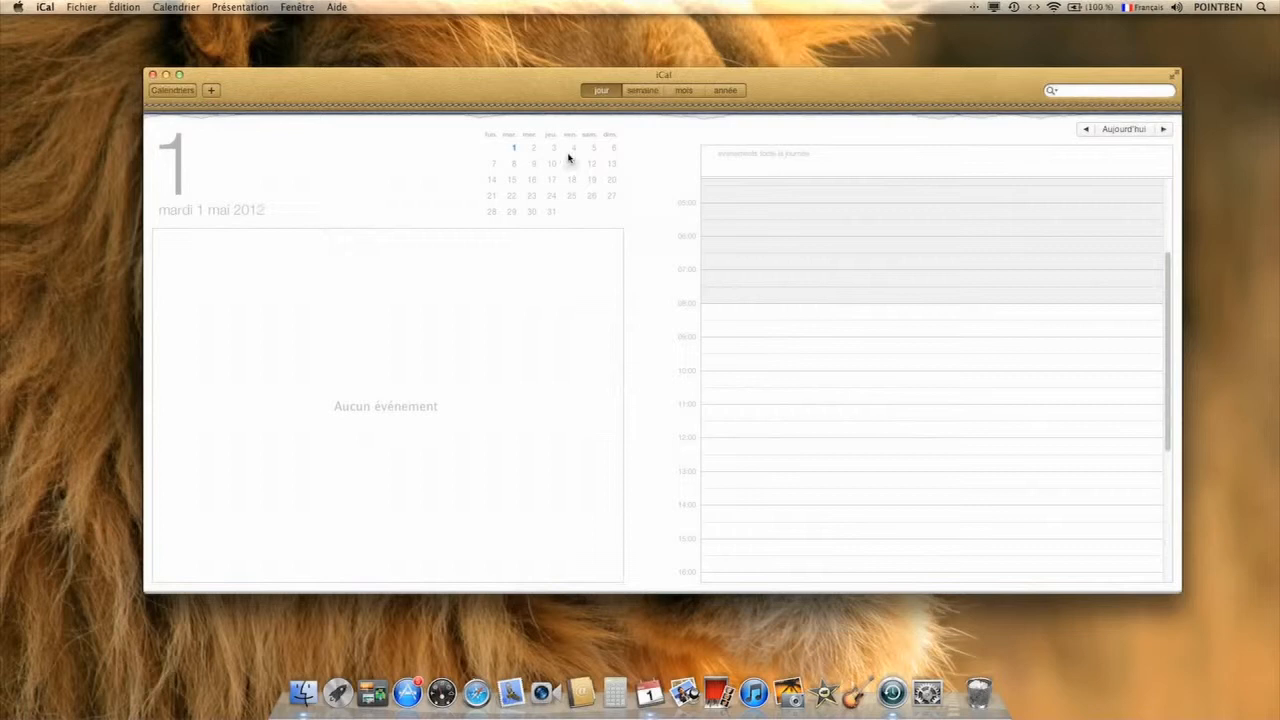
left_click(641, 91)
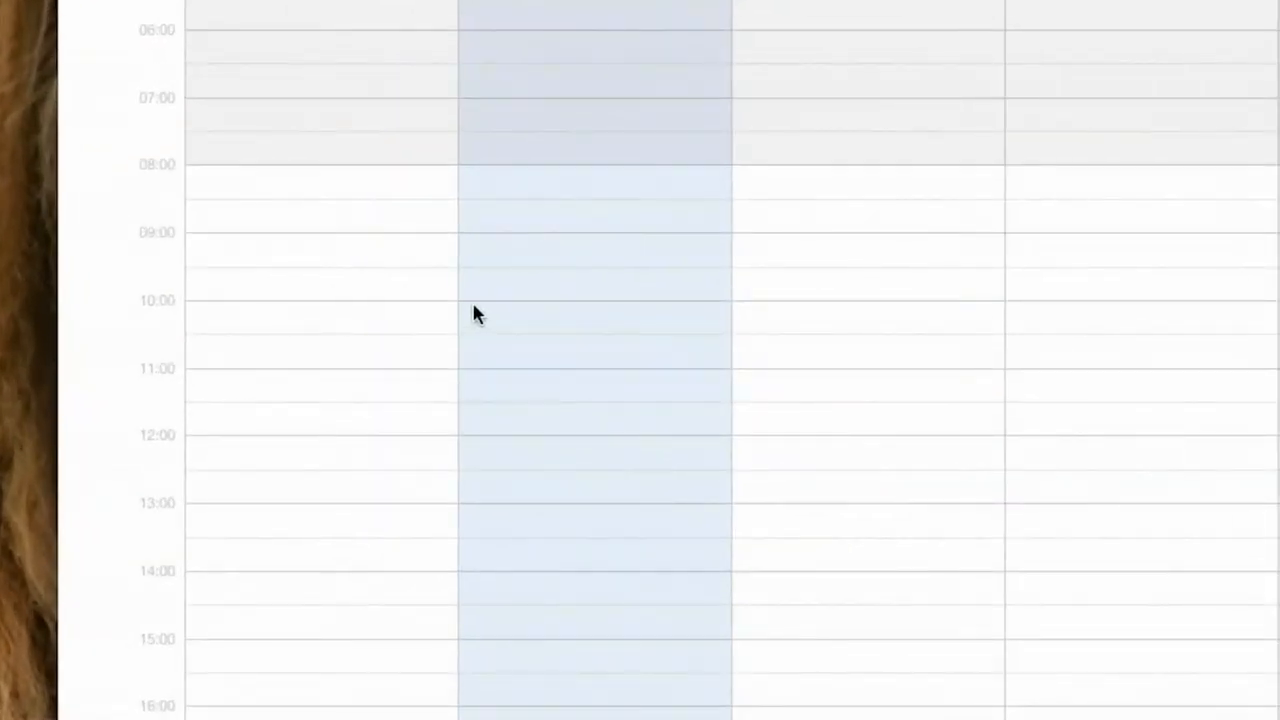
double_click(474, 308)
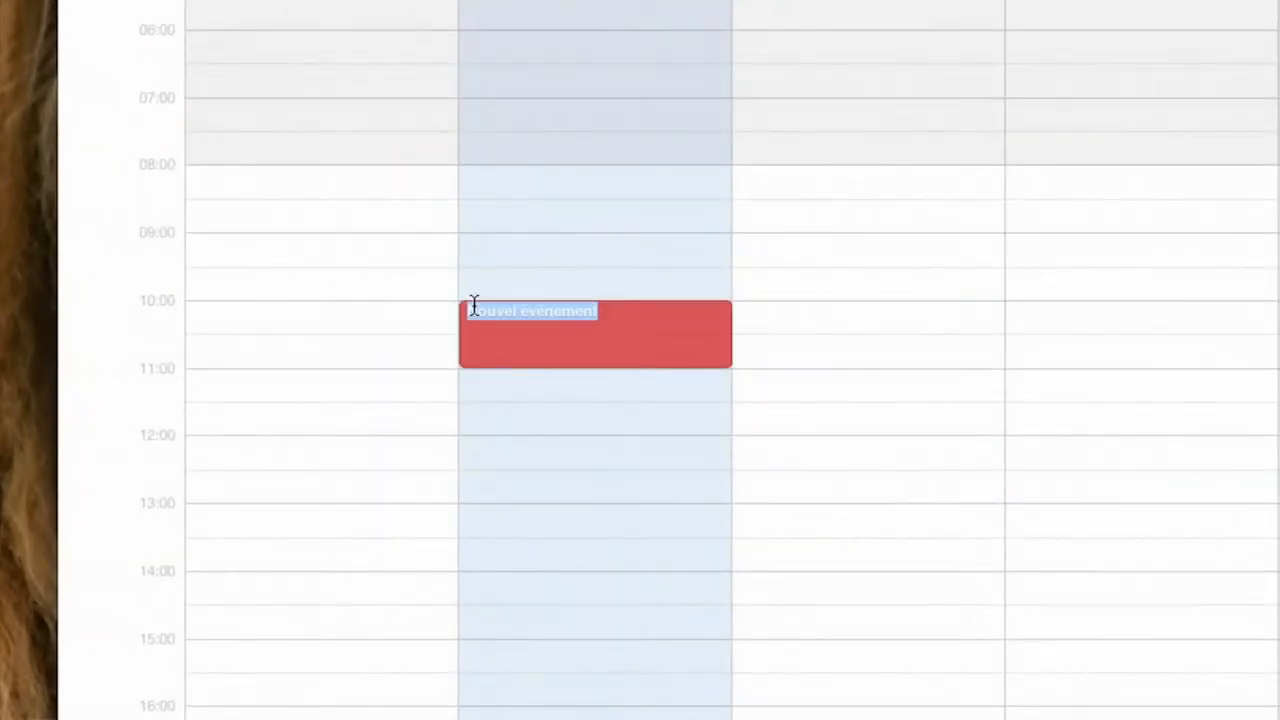
type("Cours")
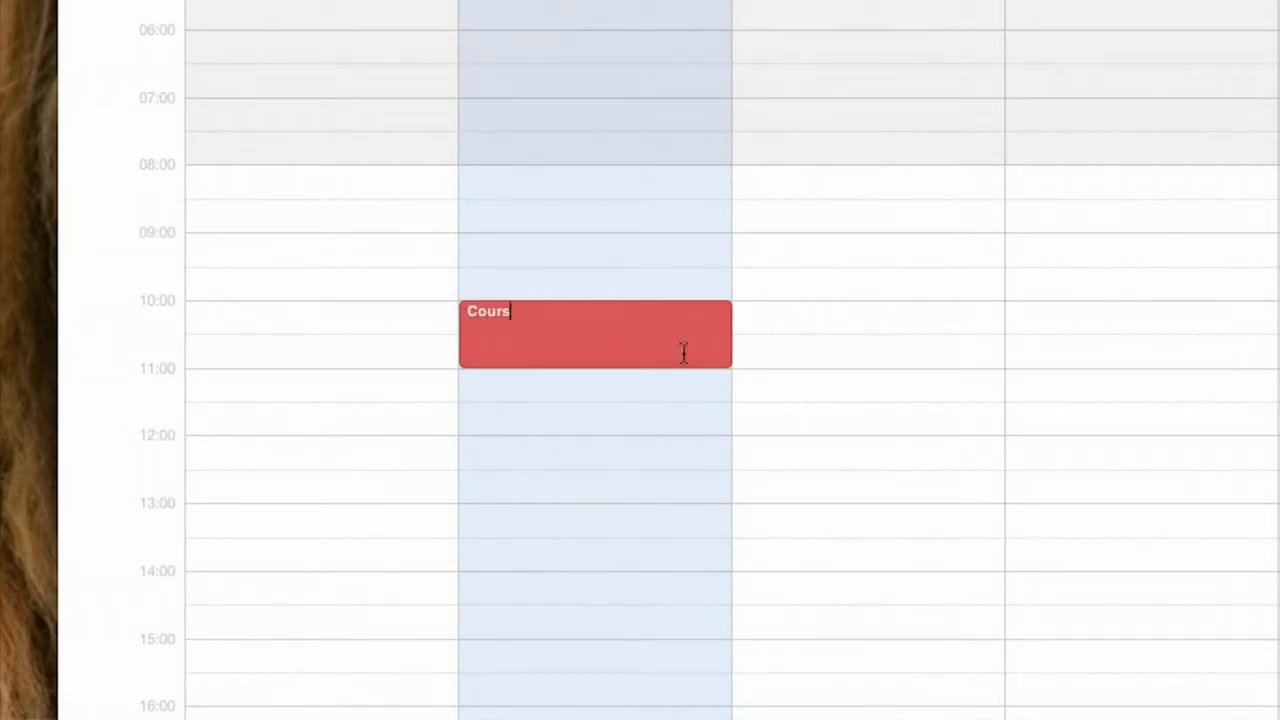
left_click(758, 328)
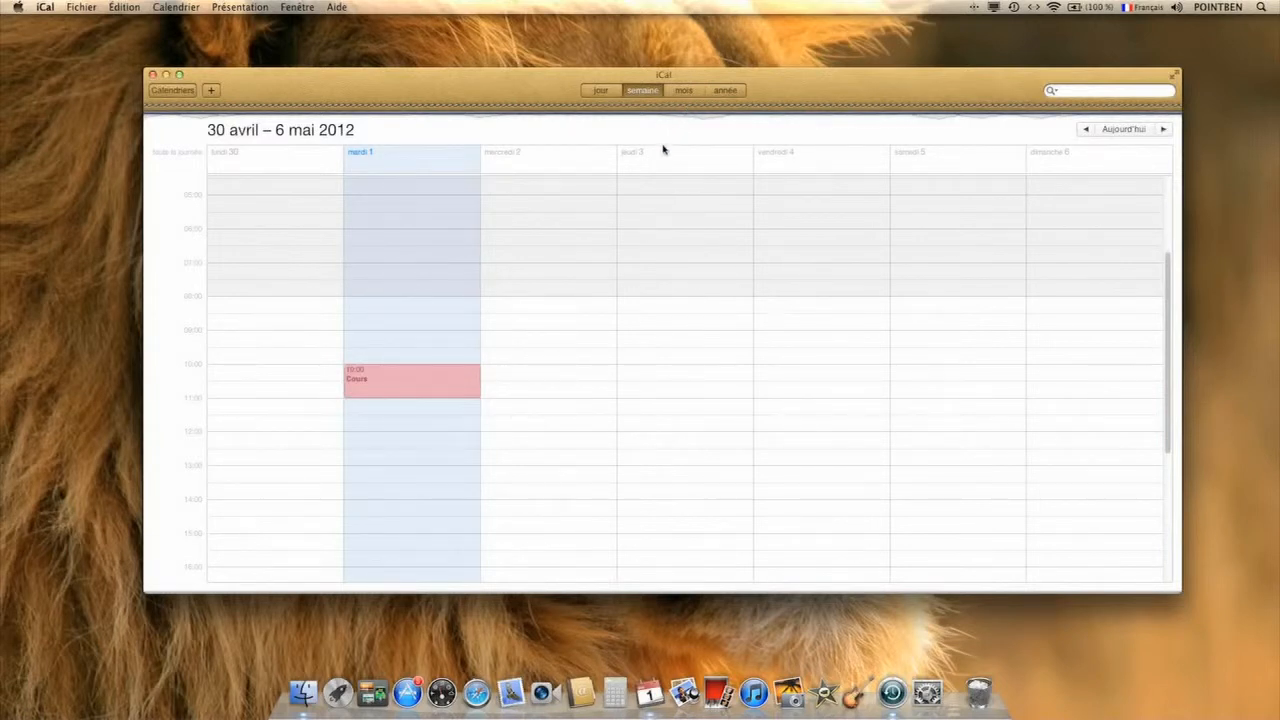
Step: In the month view, create an event named Congé on 14 May
left_click(686, 94)
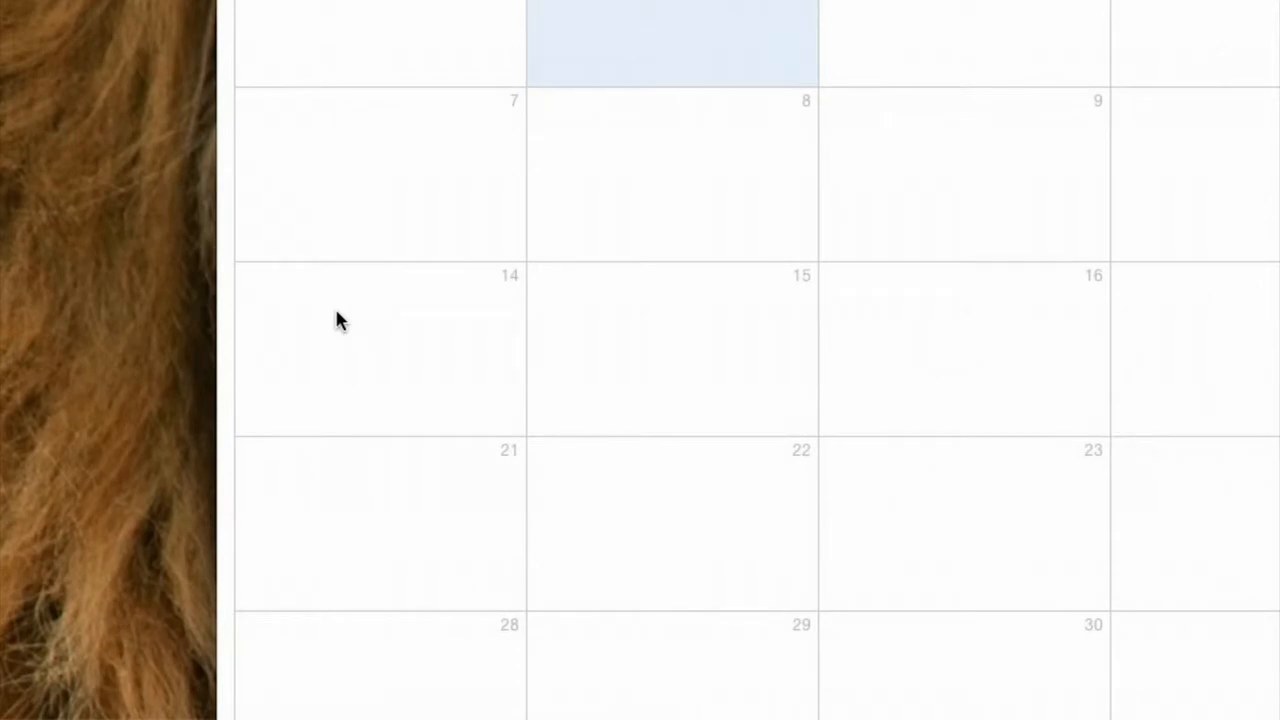
double_click(337, 313)
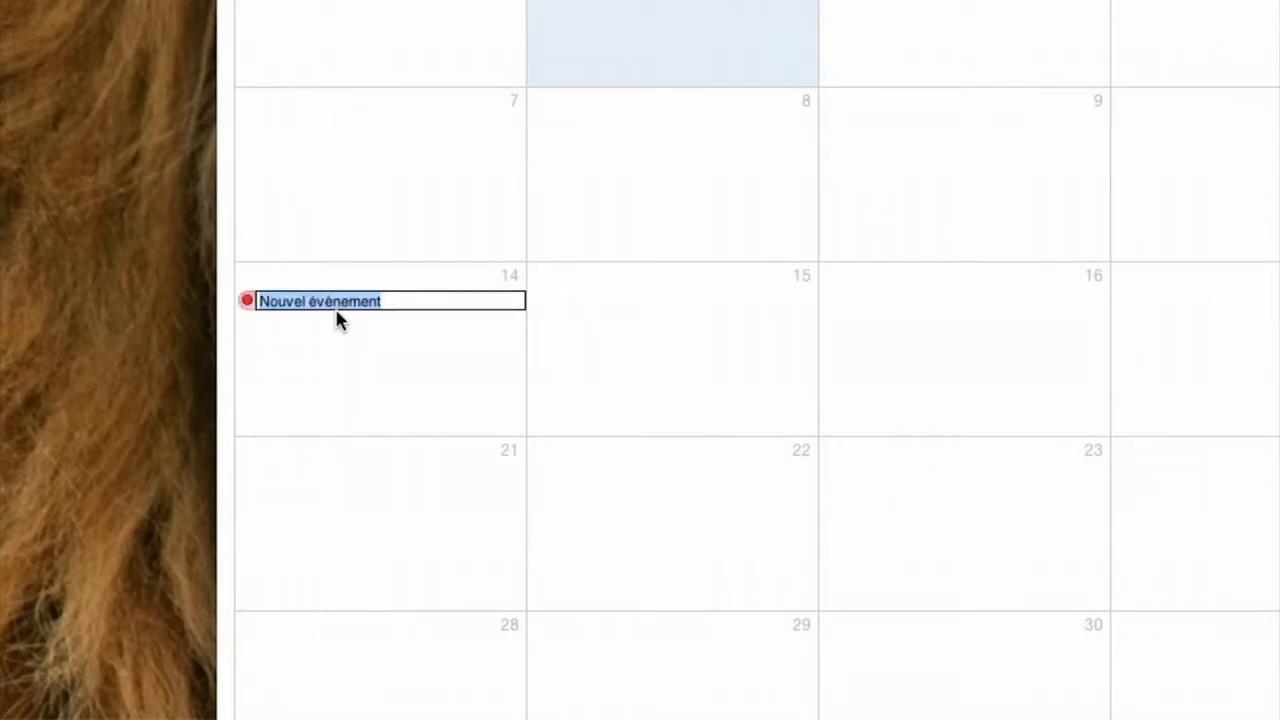
type("Congé")
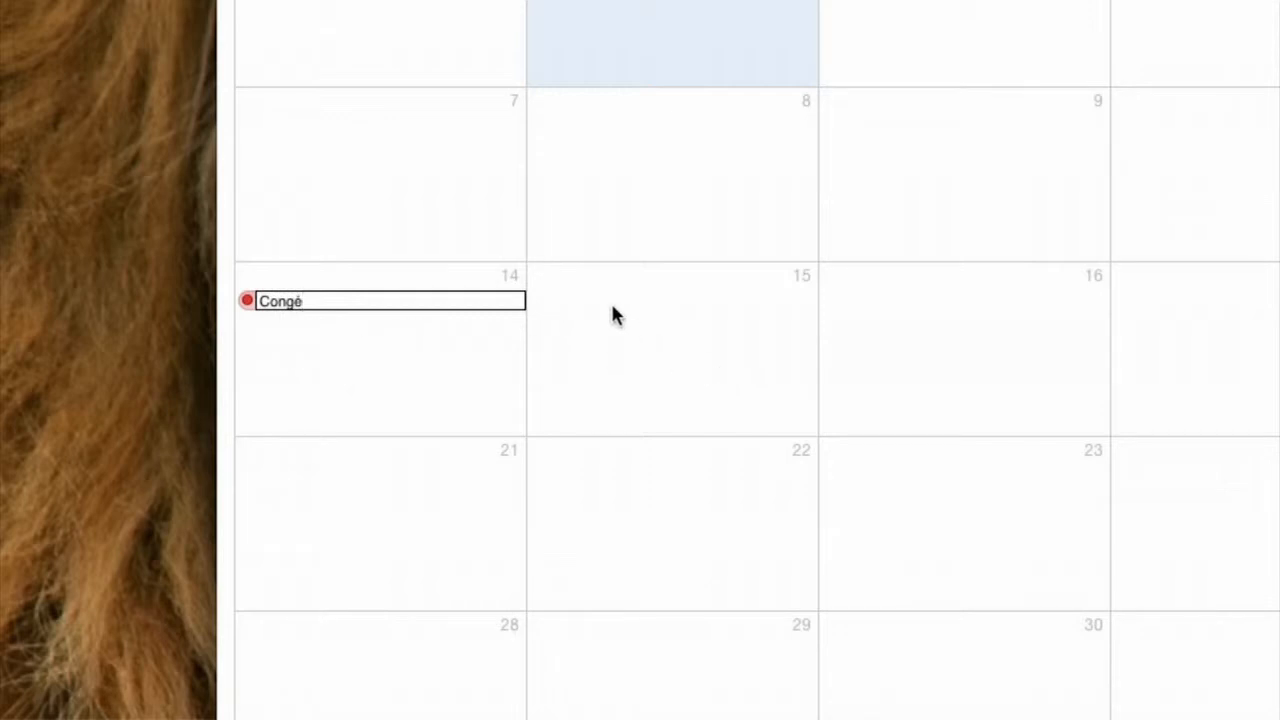
key("Return")
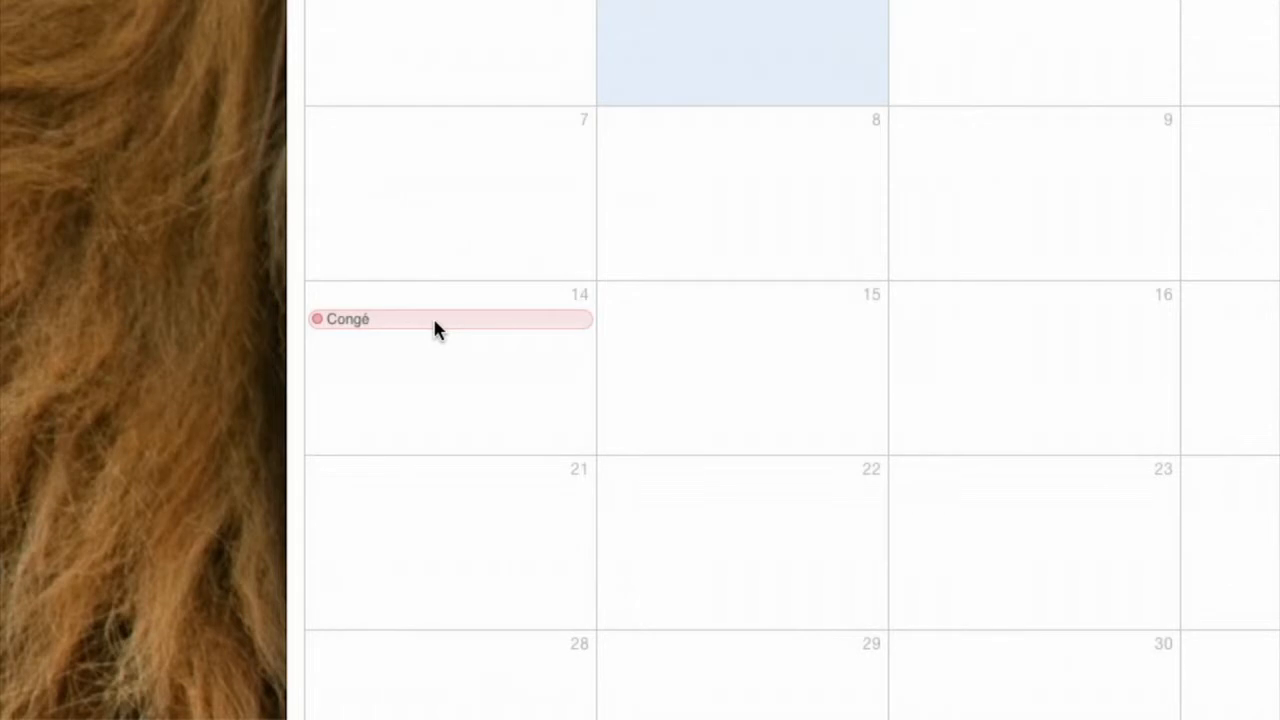
Step: Turn off the all-day option for the Congé event and set it to run from 13:00 to 17:00
double_click(433, 318)
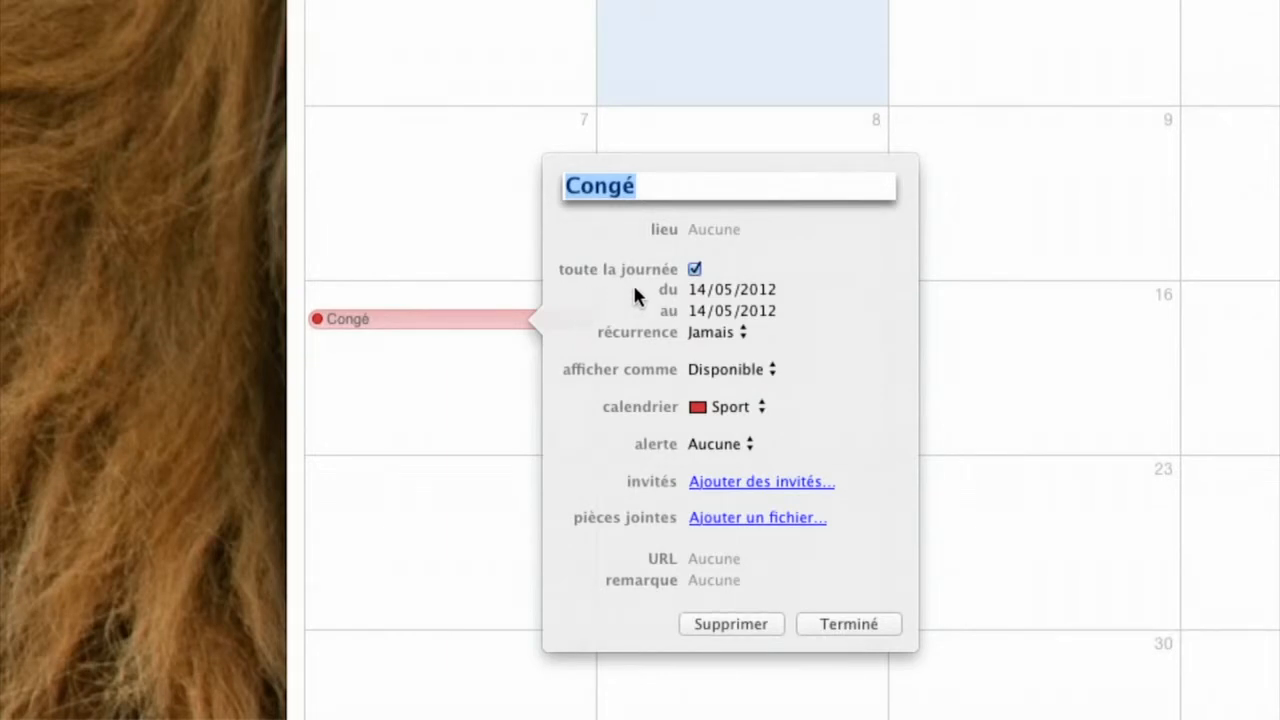
left_click(695, 269)
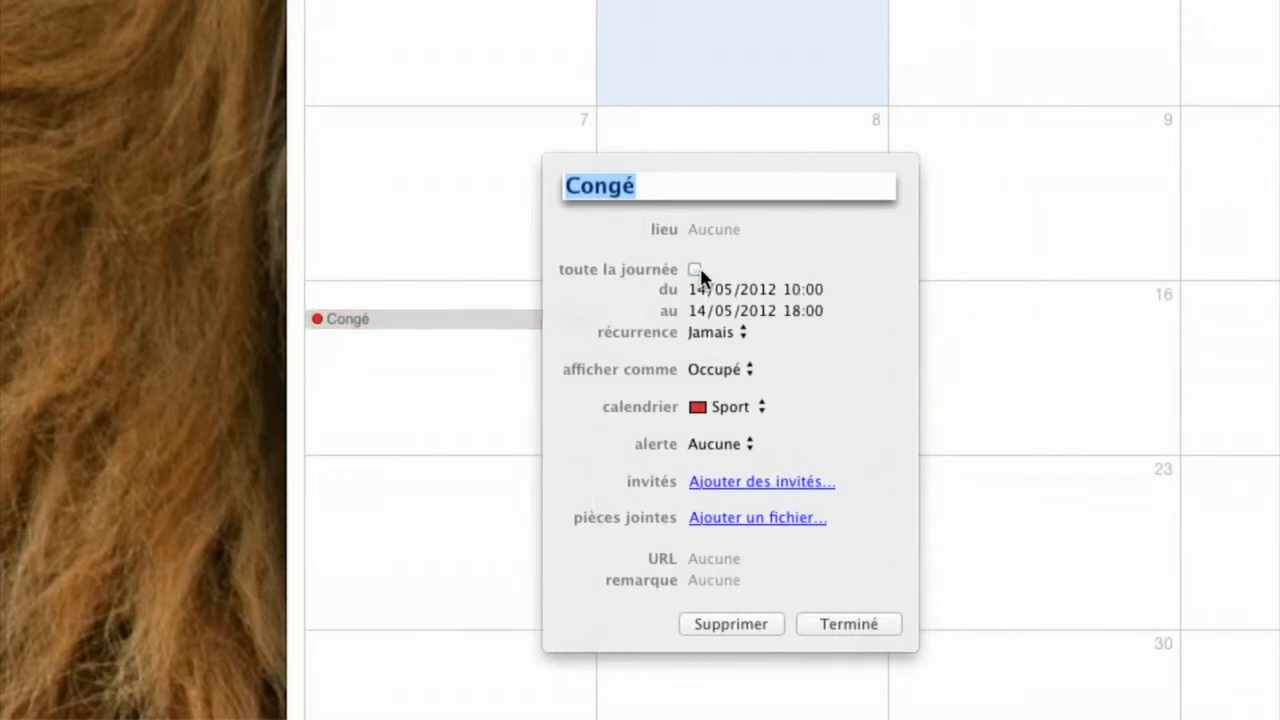
left_click(792, 291)
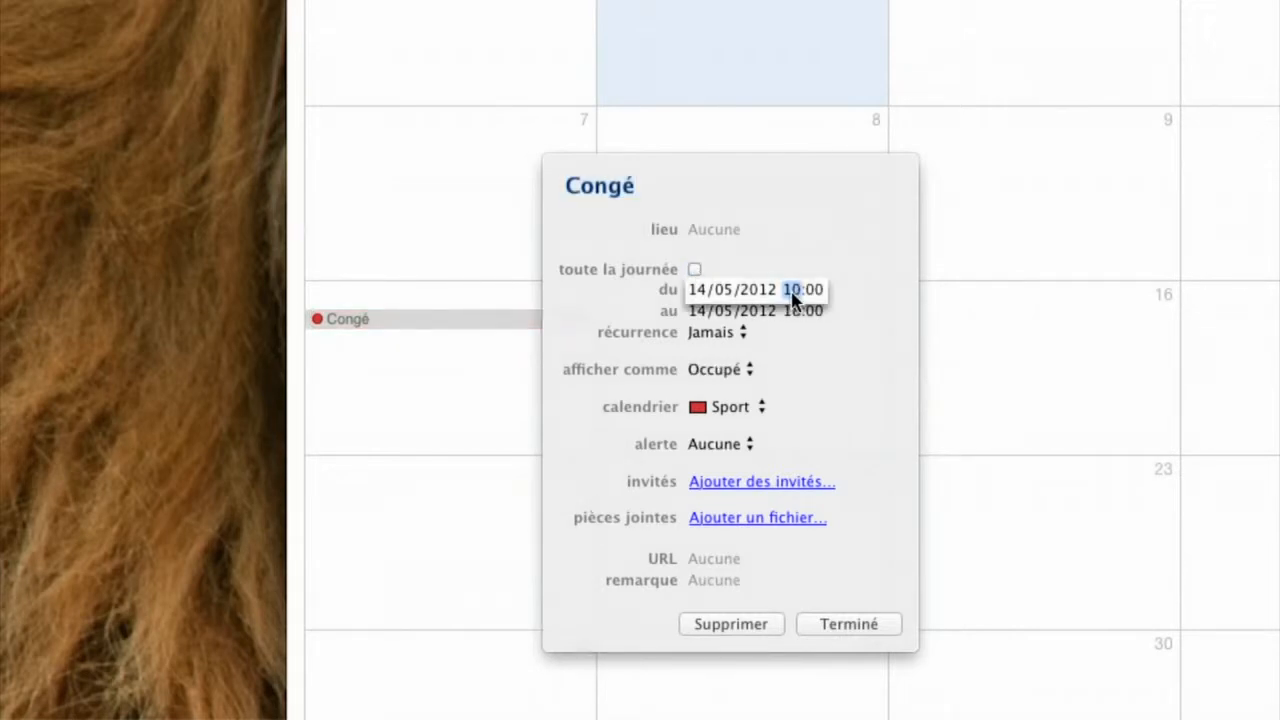
type("13")
left_click(796, 310)
type("17")
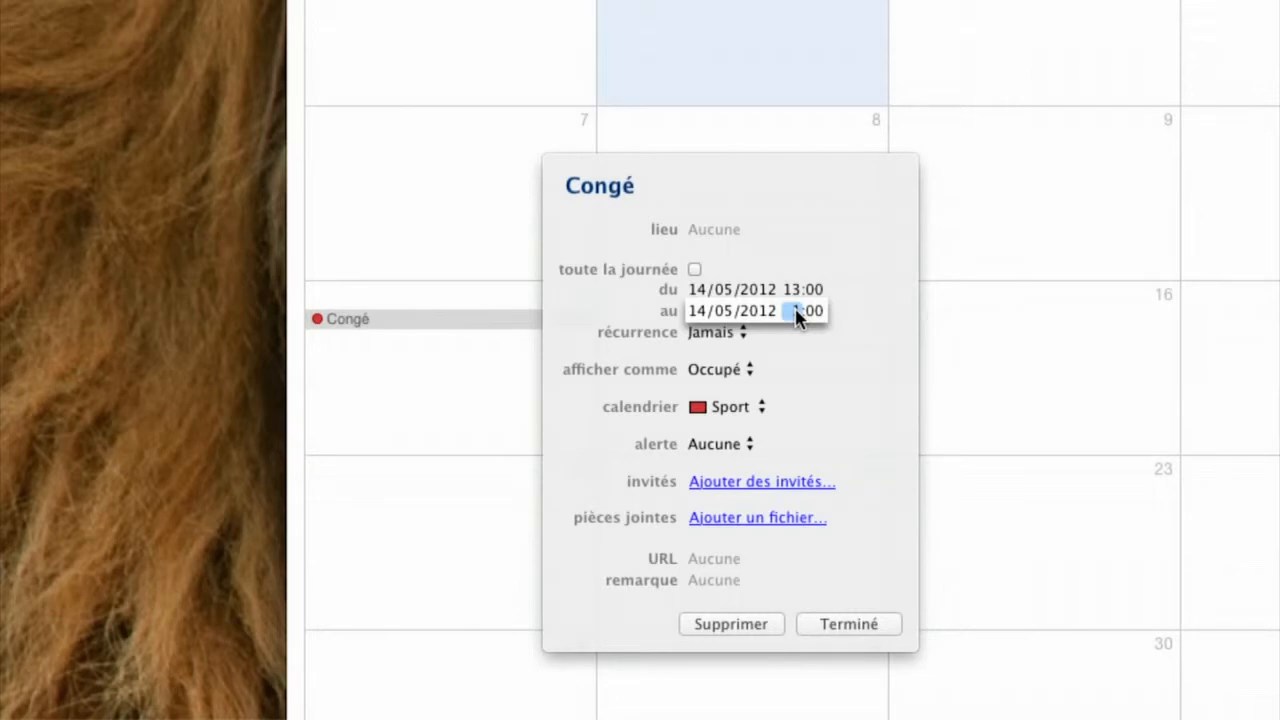
key("Return")
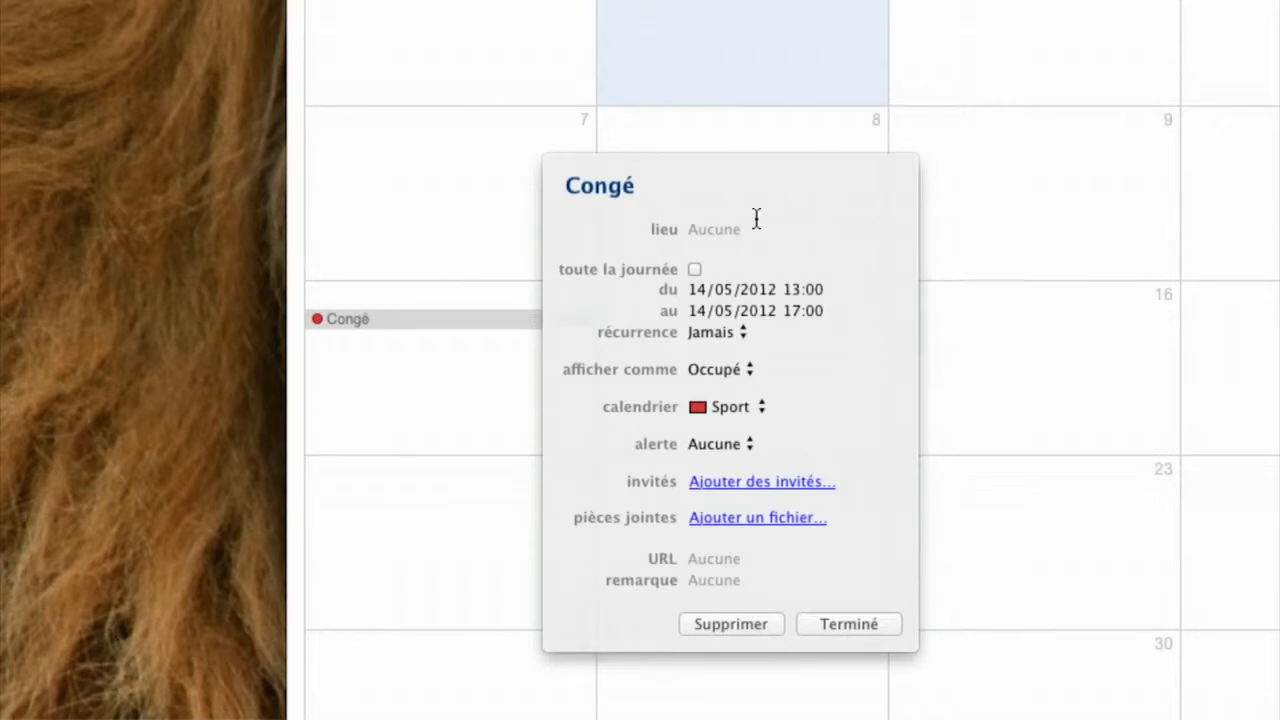
Step: Rename the Congé event as RDV and set its location to Province
left_click(637, 190)
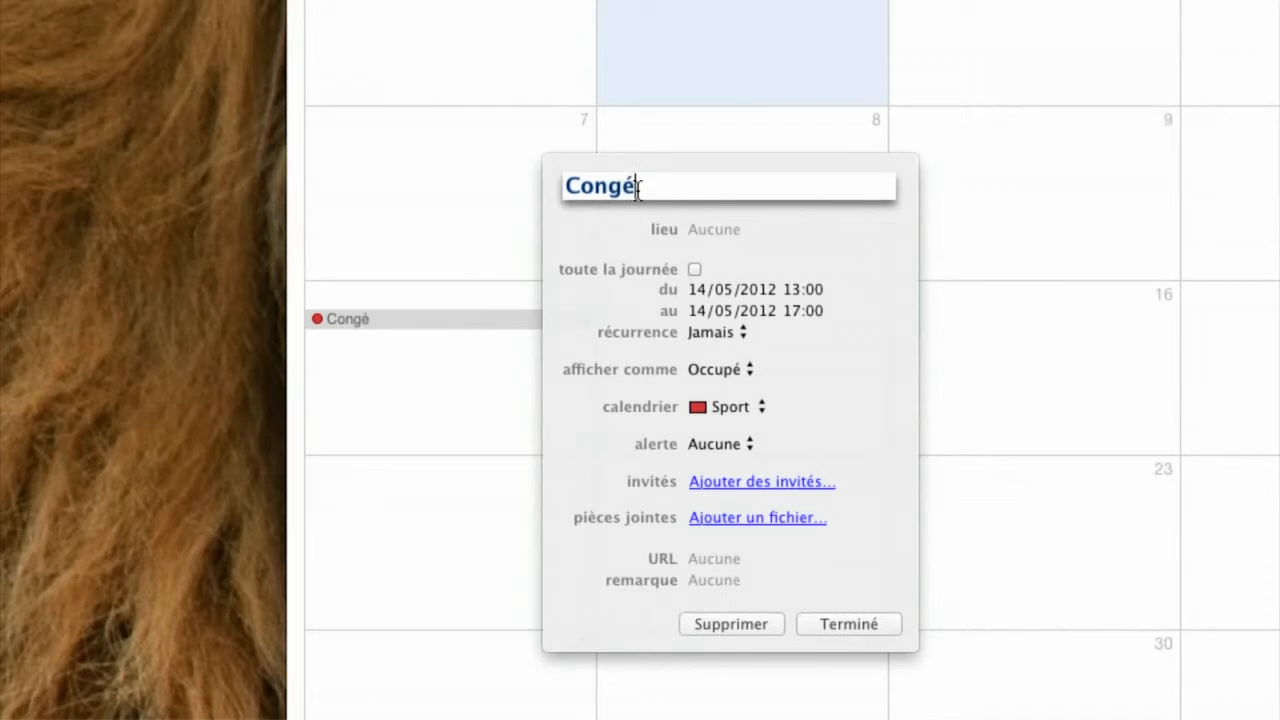
key("BackSpace")
key("BackSpace")
key("BackSpace")
key("BackSpace")
key("BackSpace")
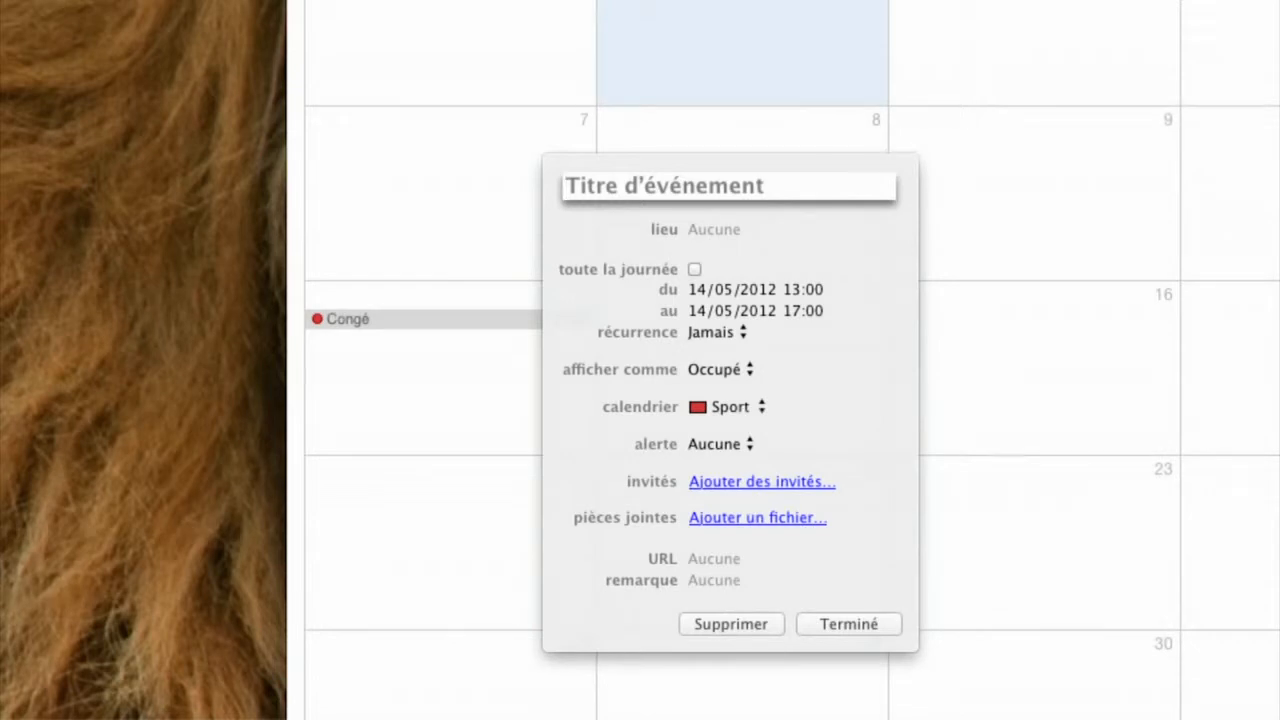
type("RDV")
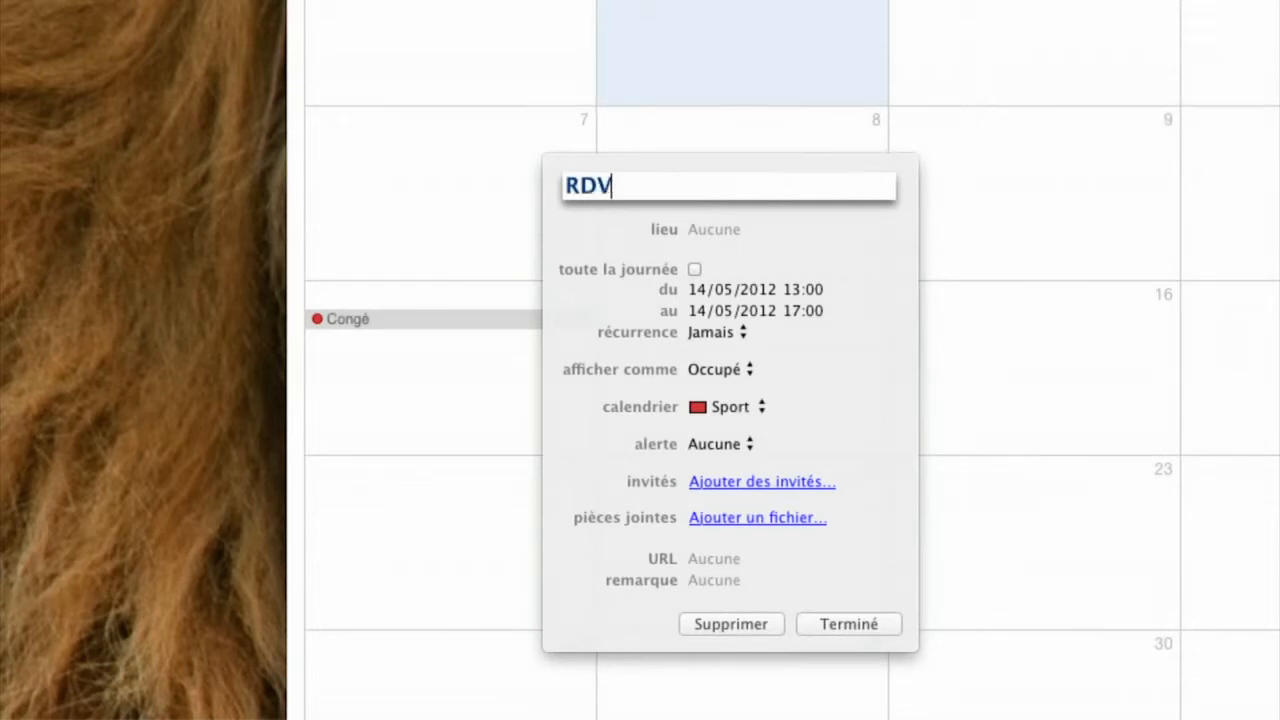
left_click(833, 258)
left_click(718, 230)
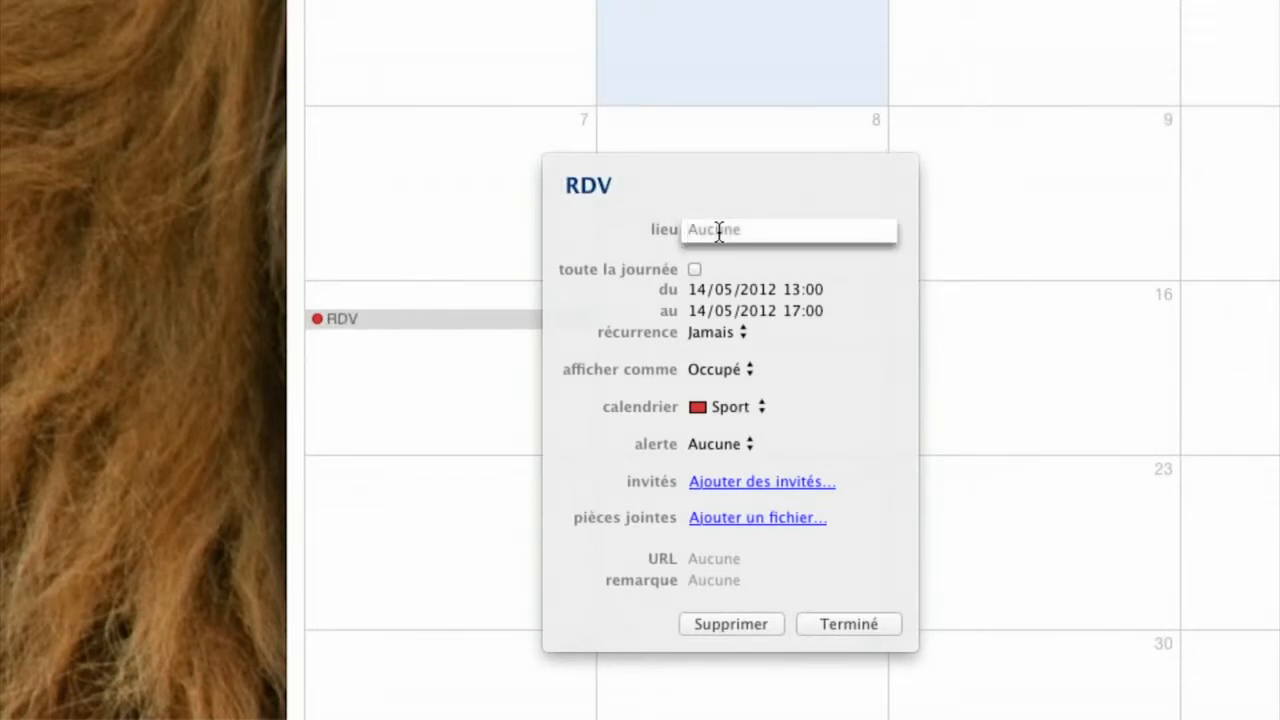
type("Province")
Step: Review the RDV event's recurrence choices, show it as Disponible and assign it to the Personnel calendar
left_click(742, 338)
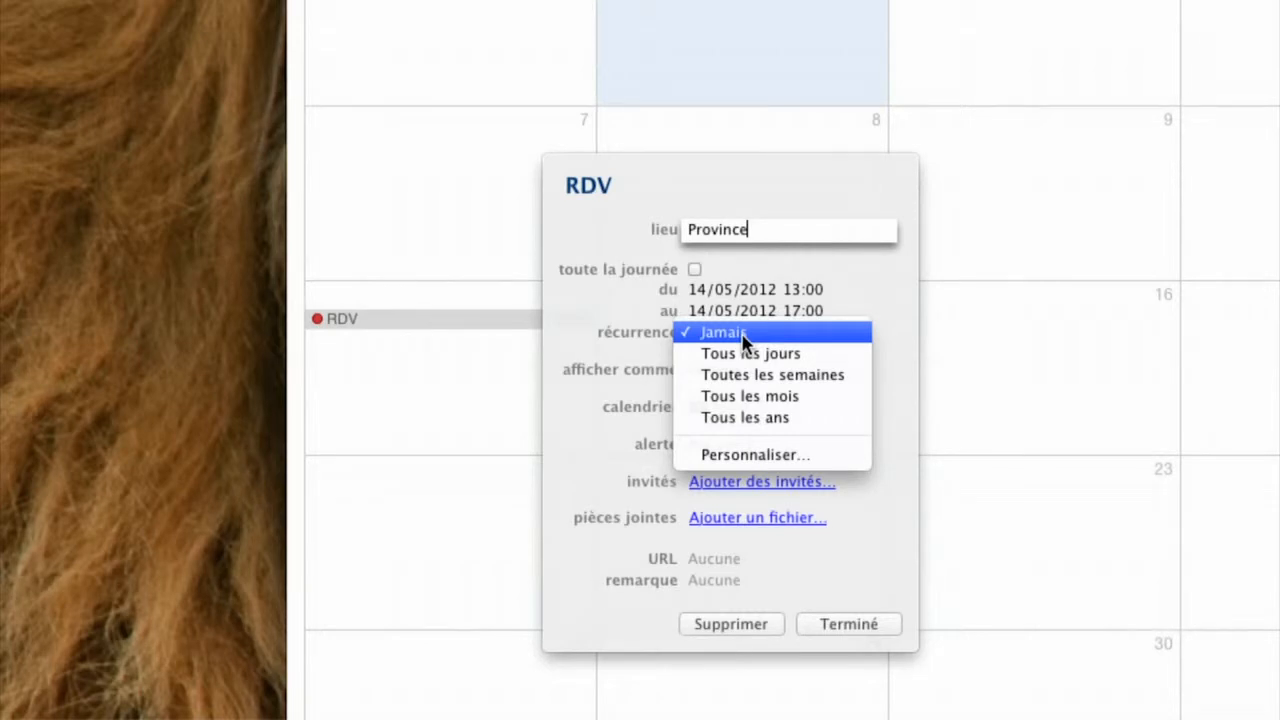
left_click(886, 335)
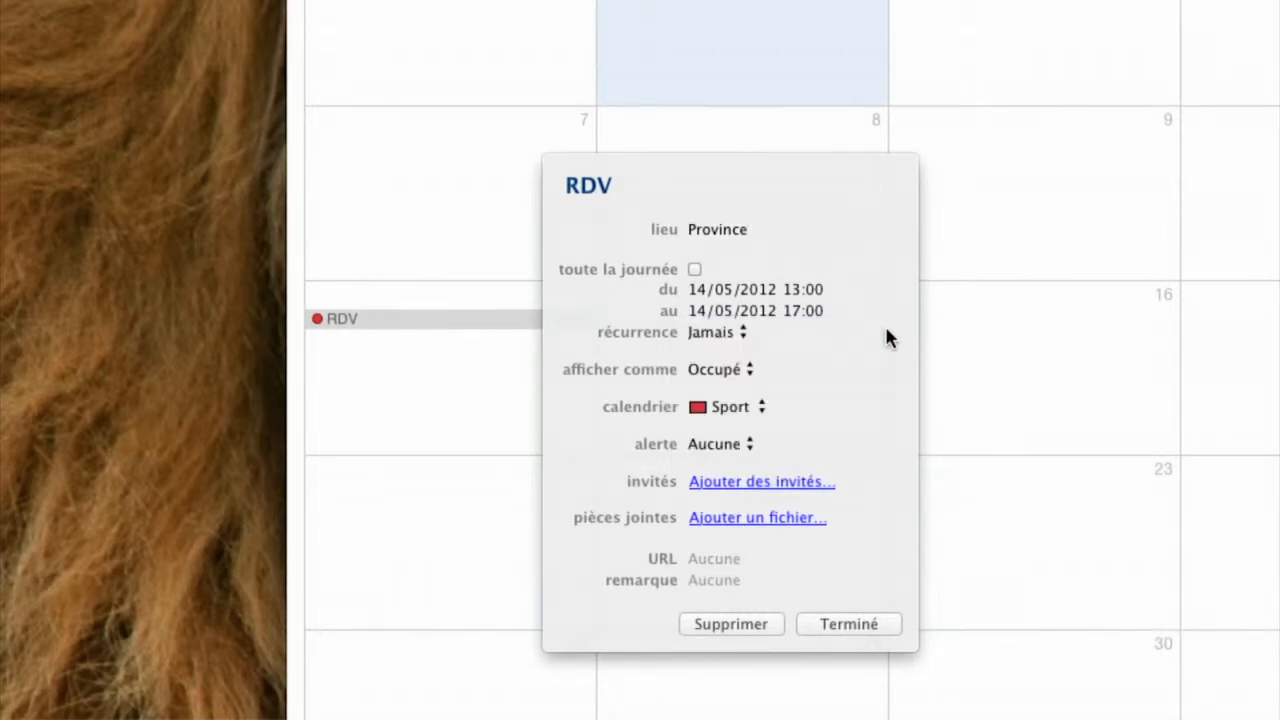
left_click(750, 370)
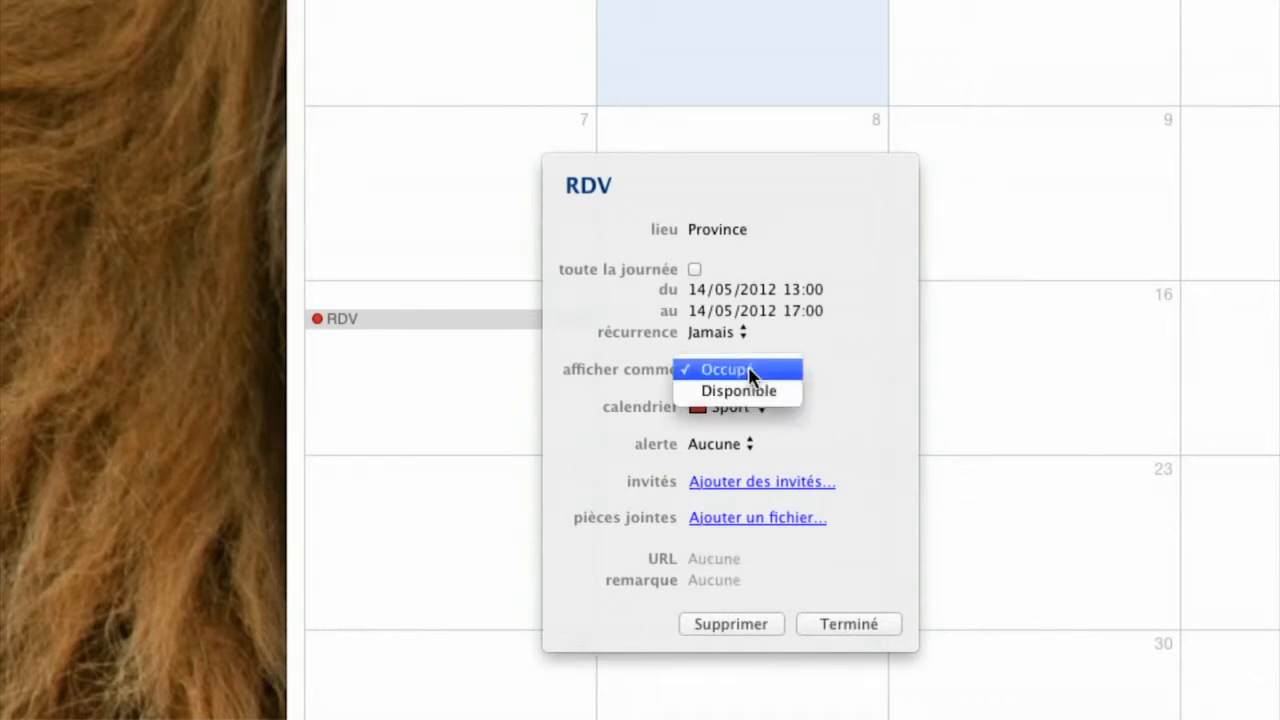
left_click(749, 390)
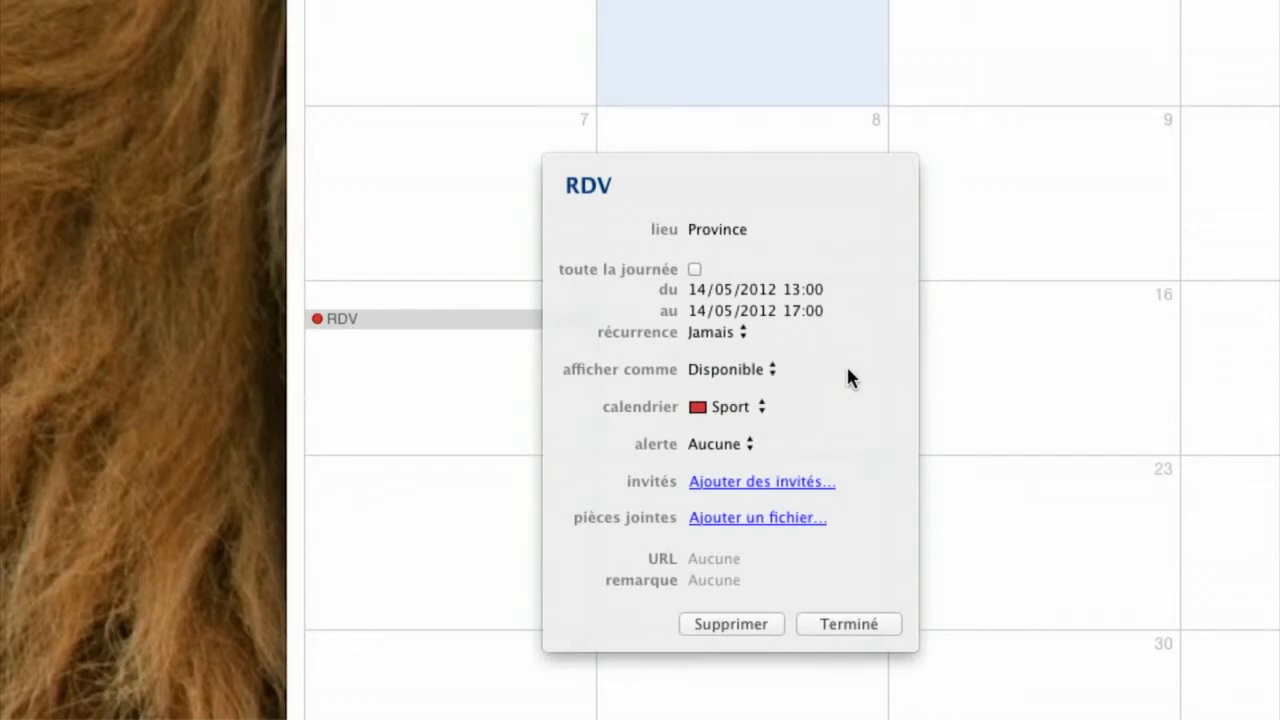
left_click(760, 408)
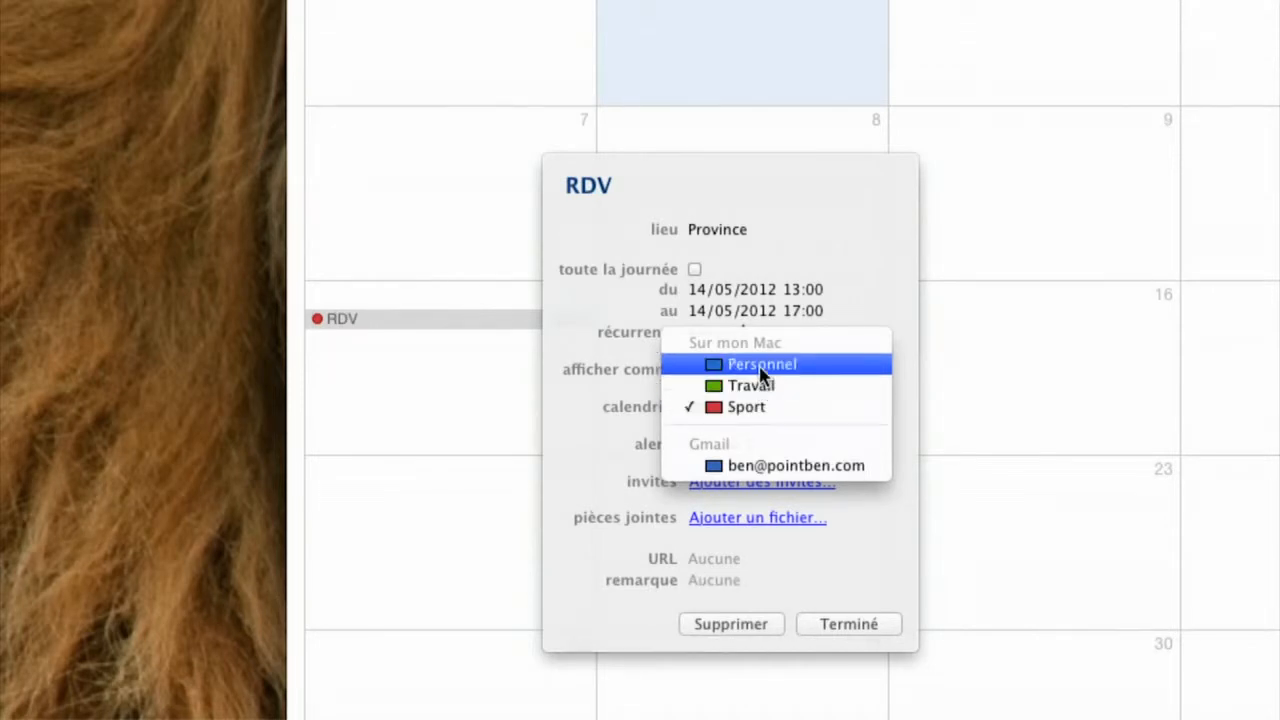
left_click(760, 367)
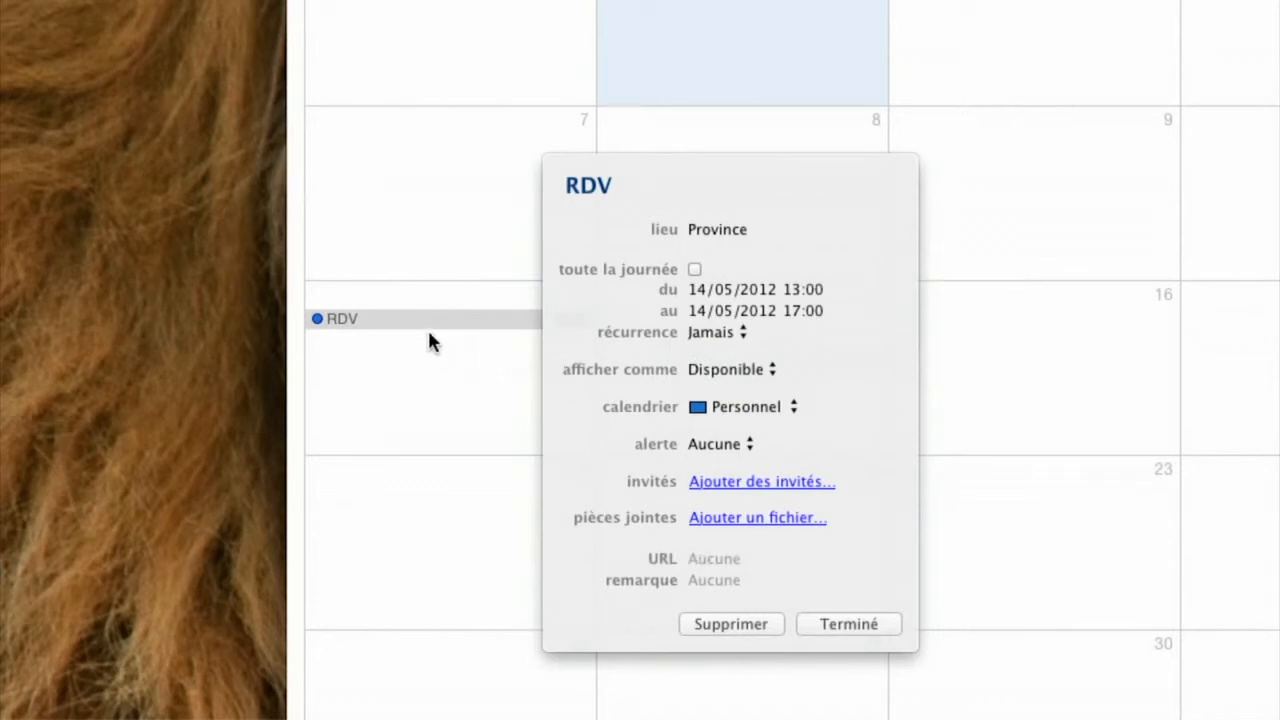
Step: Examine the RDV event's alert choices and guest entry, then finish editing the event
left_click(750, 448)
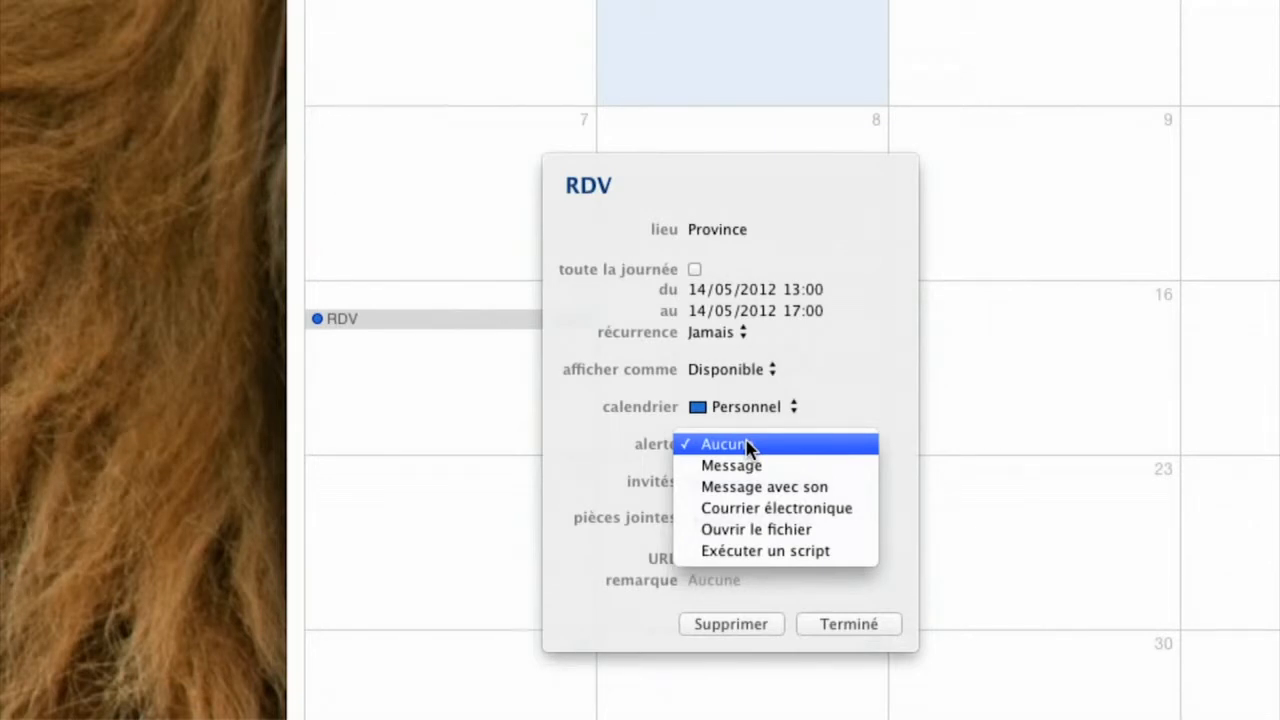
left_click(888, 438)
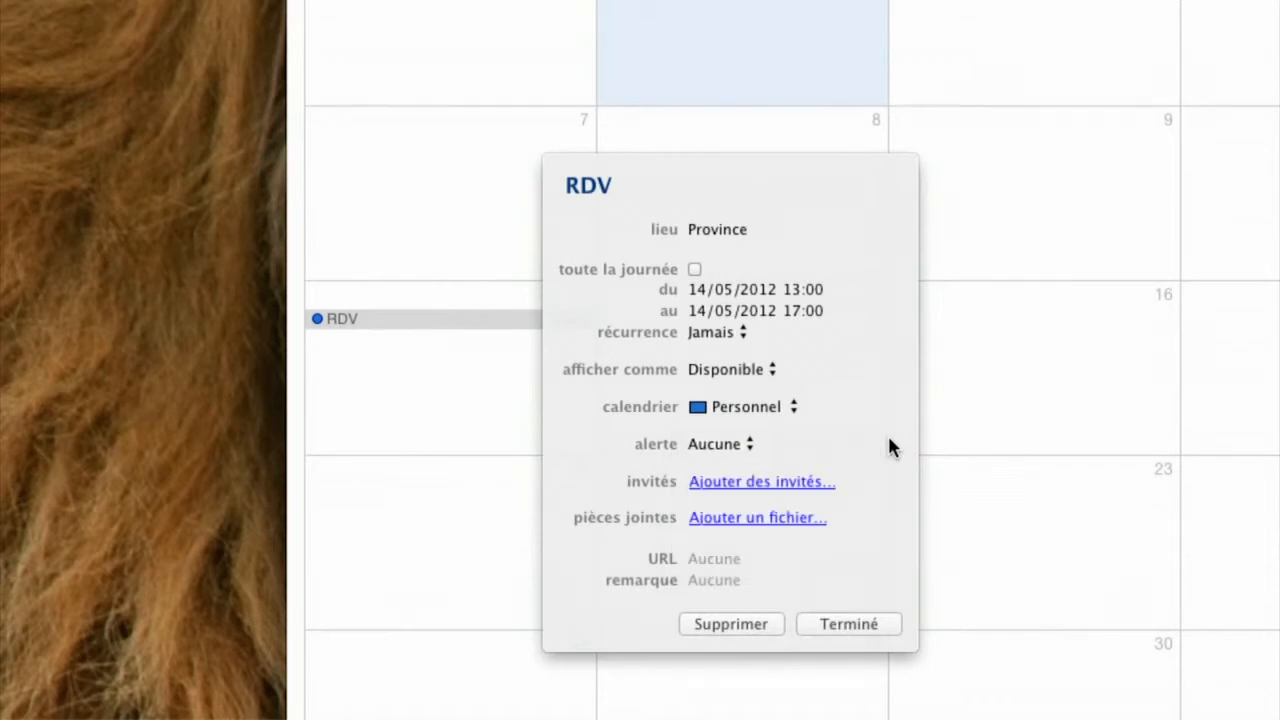
left_click(793, 485)
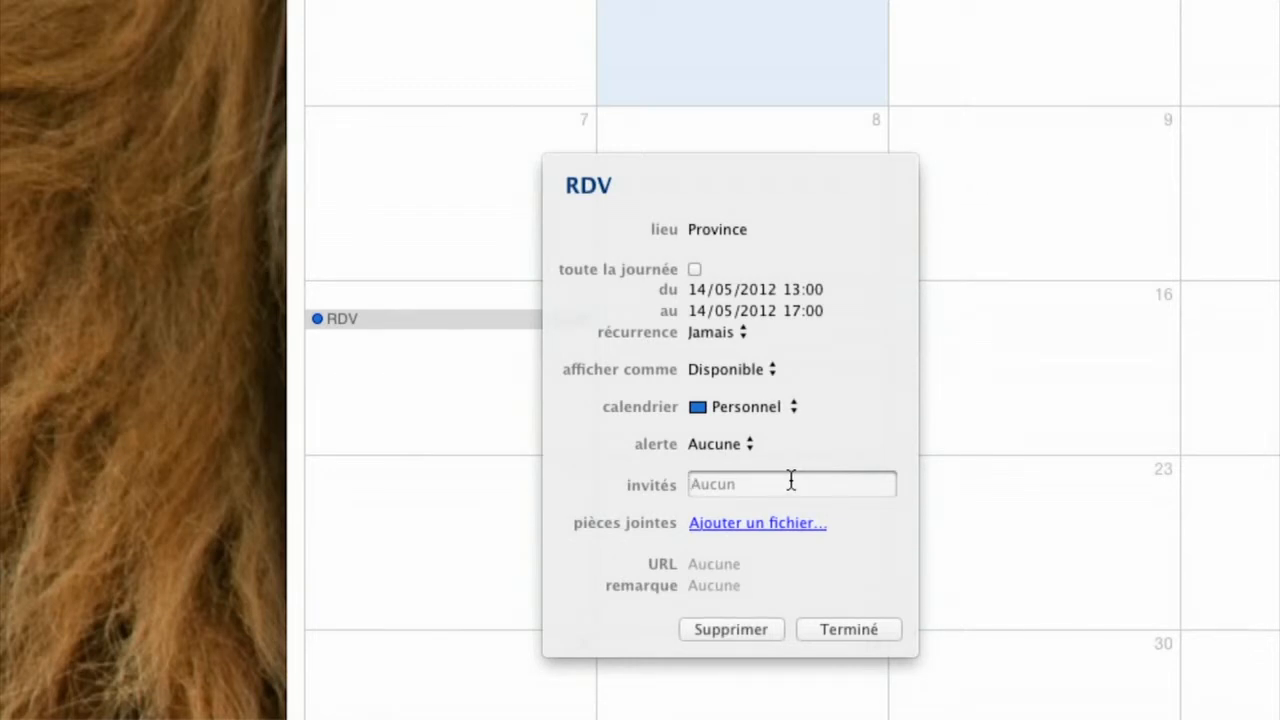
left_click(870, 524)
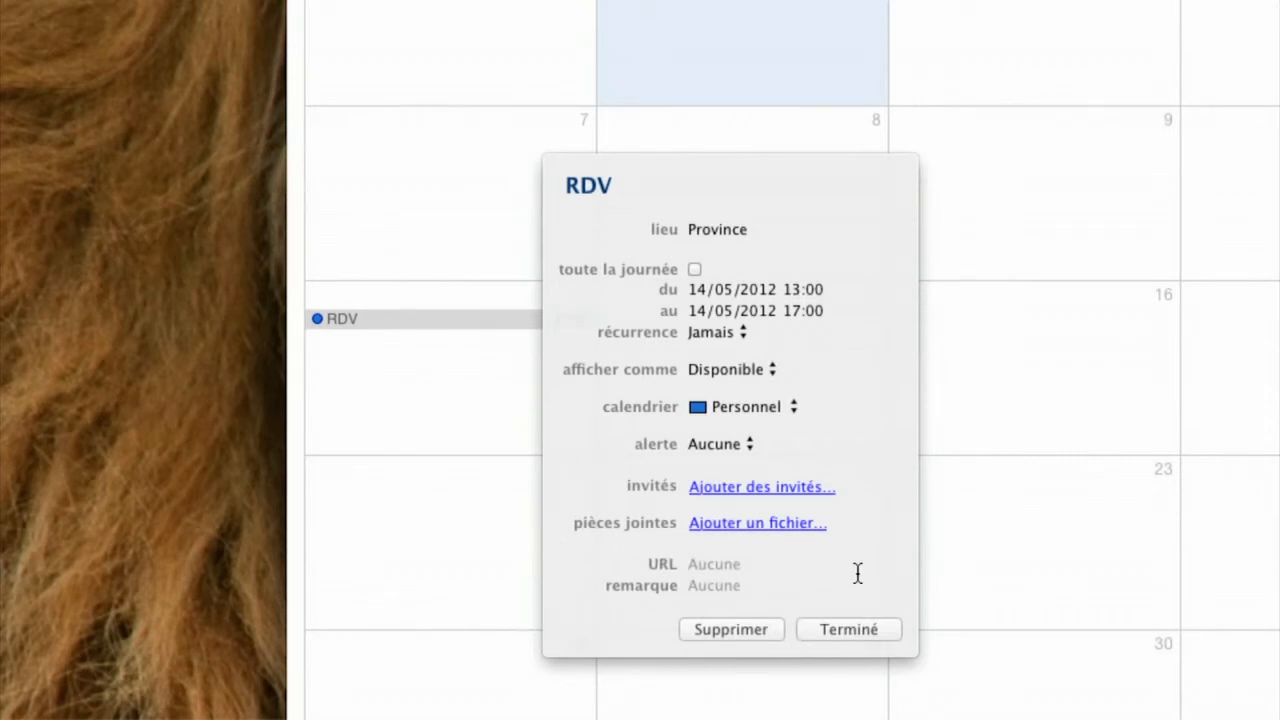
left_click(853, 625)
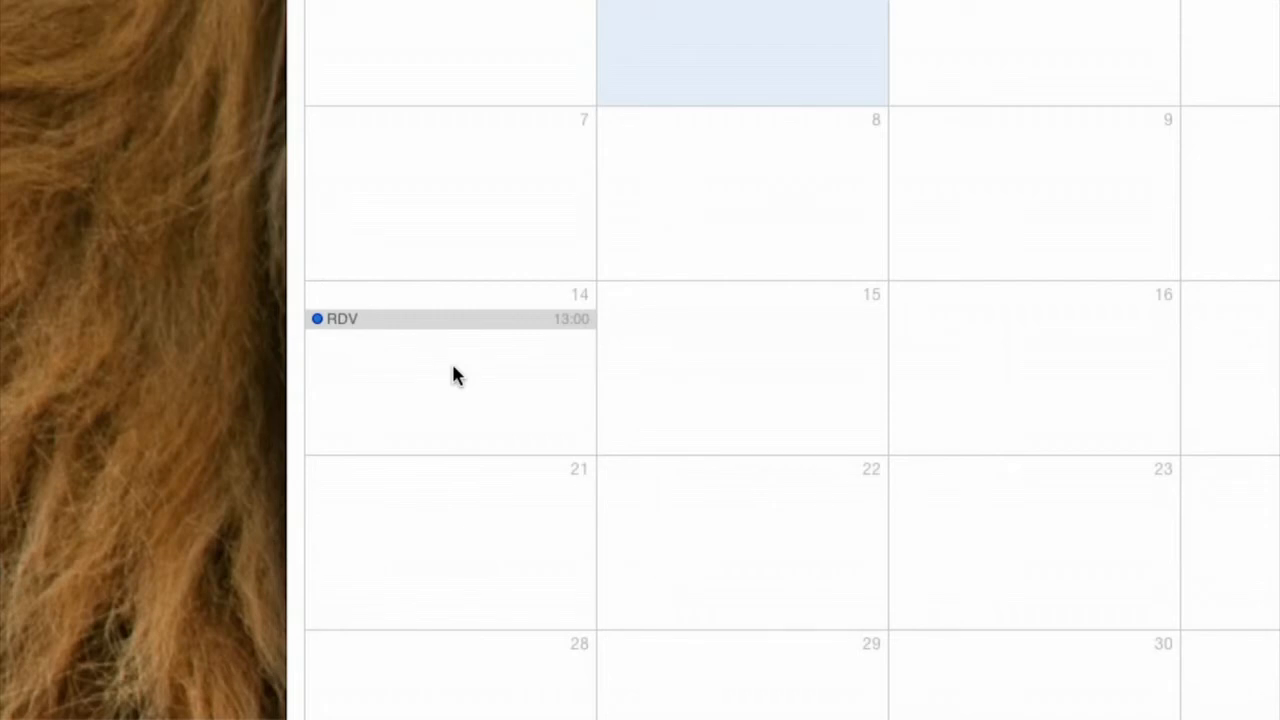
Step: Reopen the RDV event on 14 May for editing and close its details without changes
double_click(450, 318)
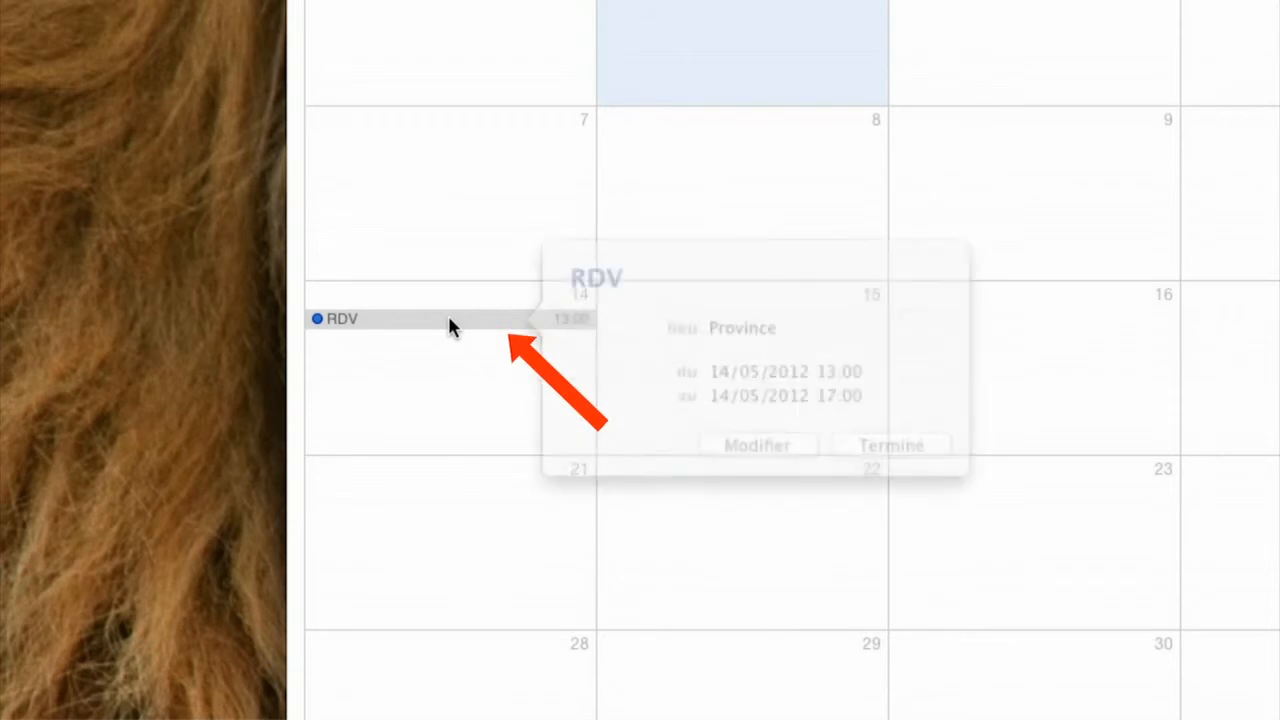
left_click(738, 431)
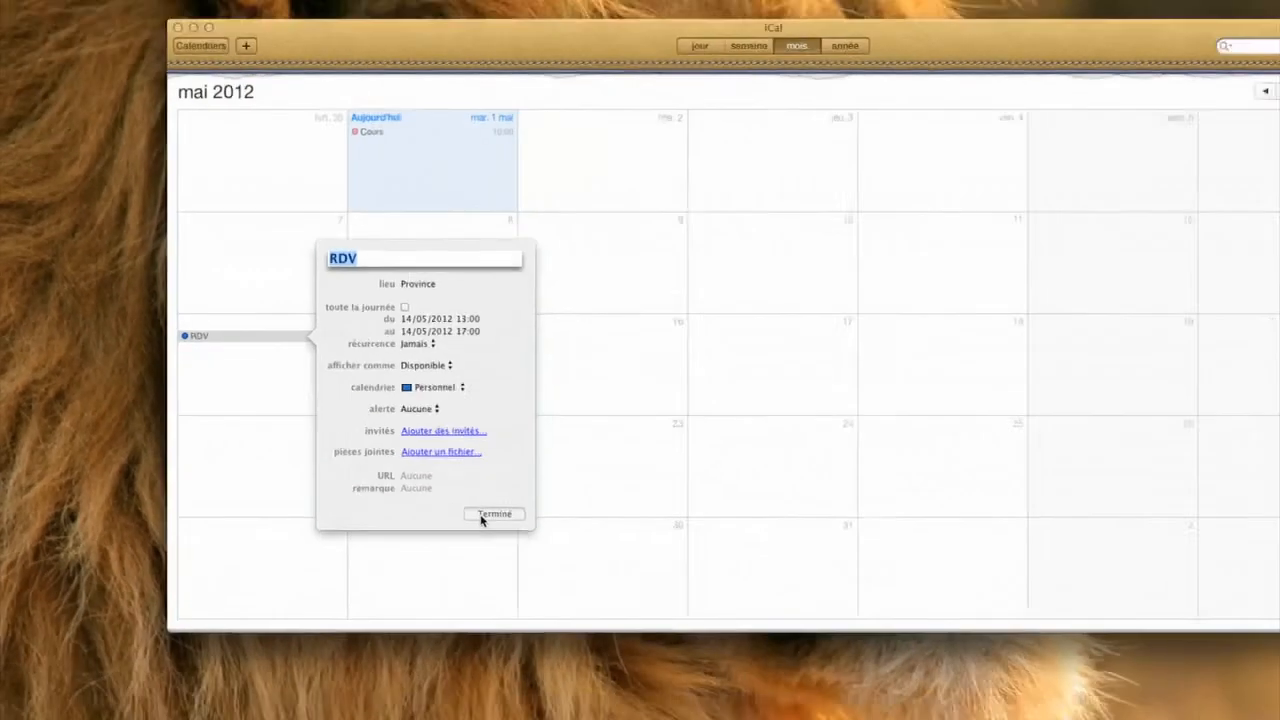
left_click(825, 624)
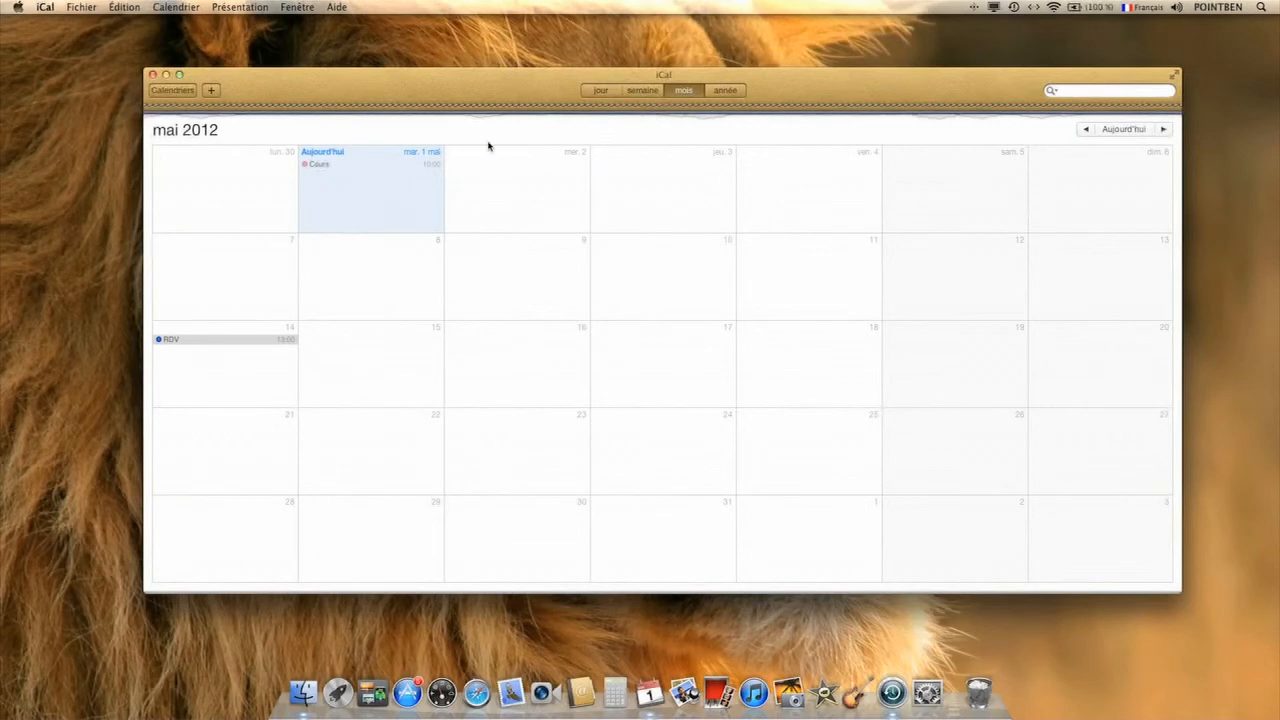
Step: Show the week containing 1 May in the week view and go back to the week of 23–29 April 2012
left_click(370, 181)
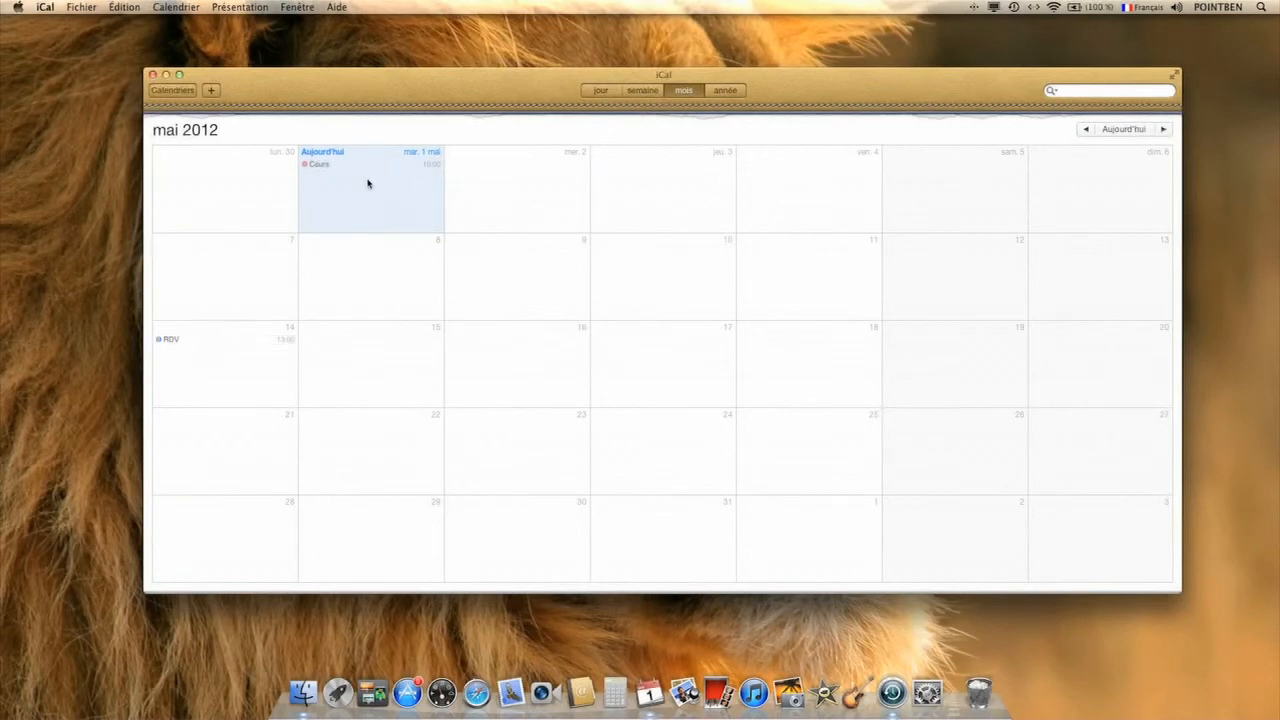
left_click(648, 92)
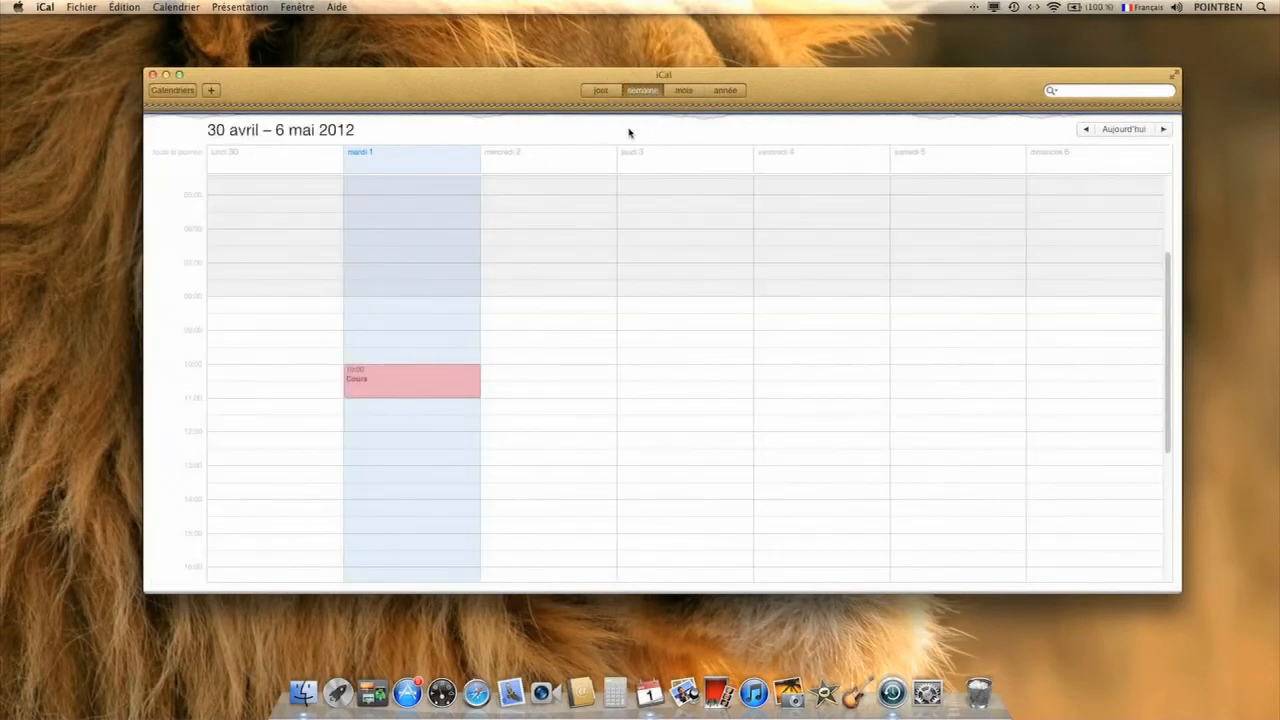
left_click(1086, 130)
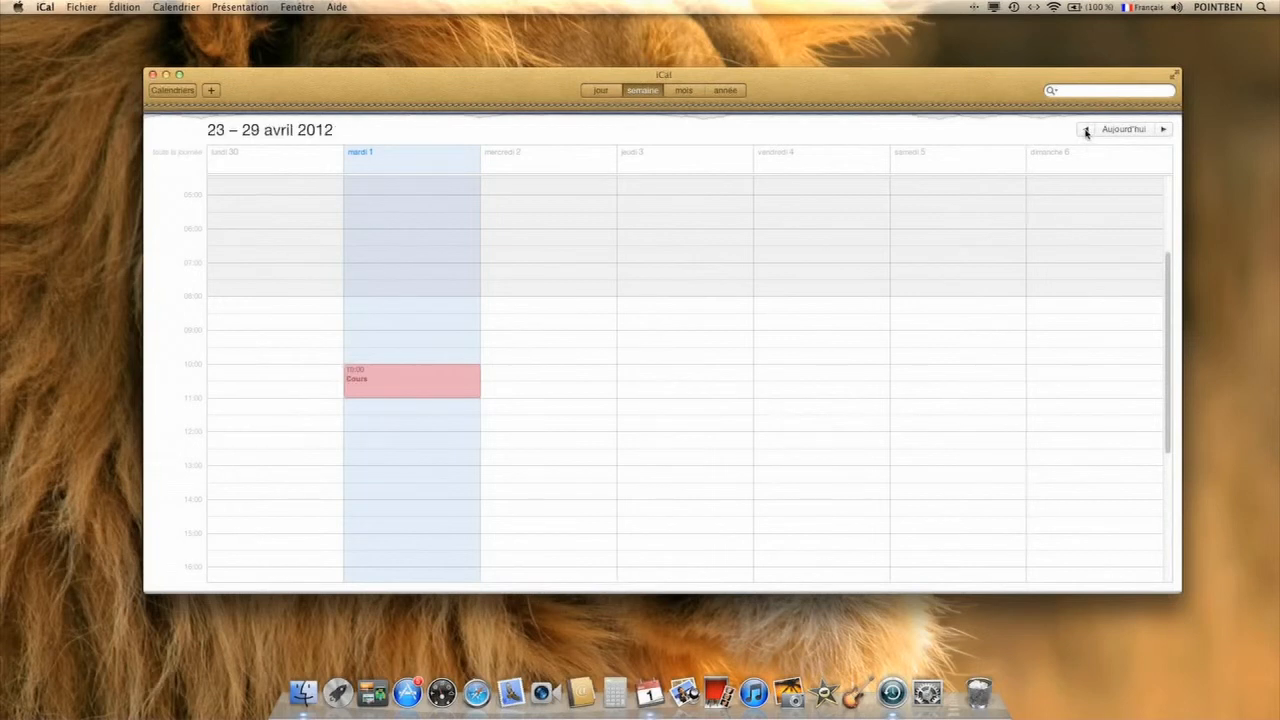
Step: Return to the week of 30 April–6 May 2012 and move the Cours event on 1 May to the Travail calendar
left_click(1163, 129)
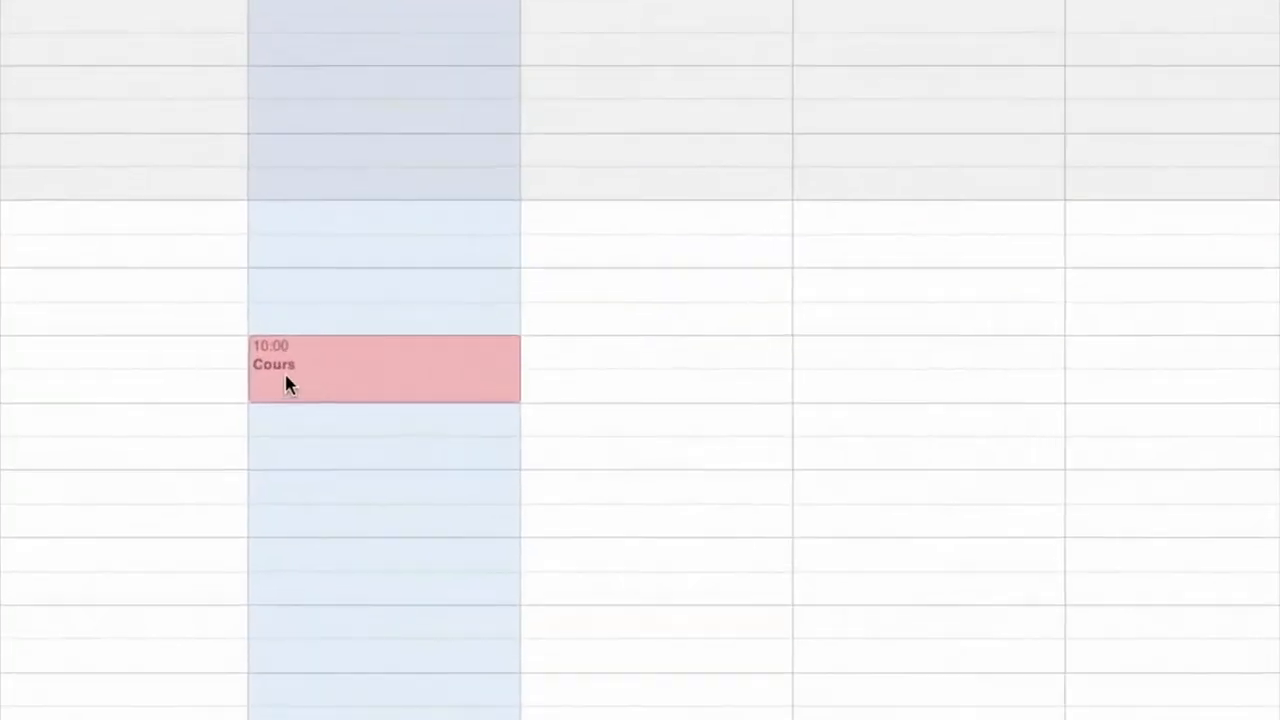
double_click(354, 380)
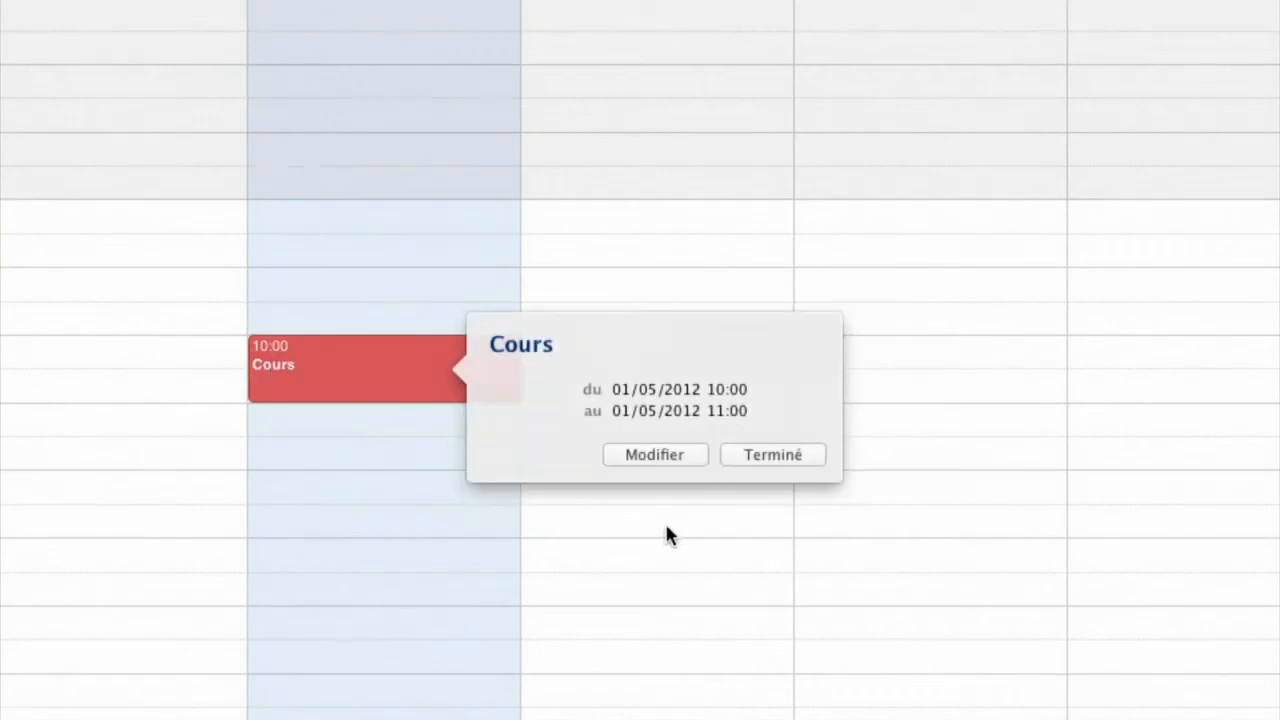
left_click(655, 455)
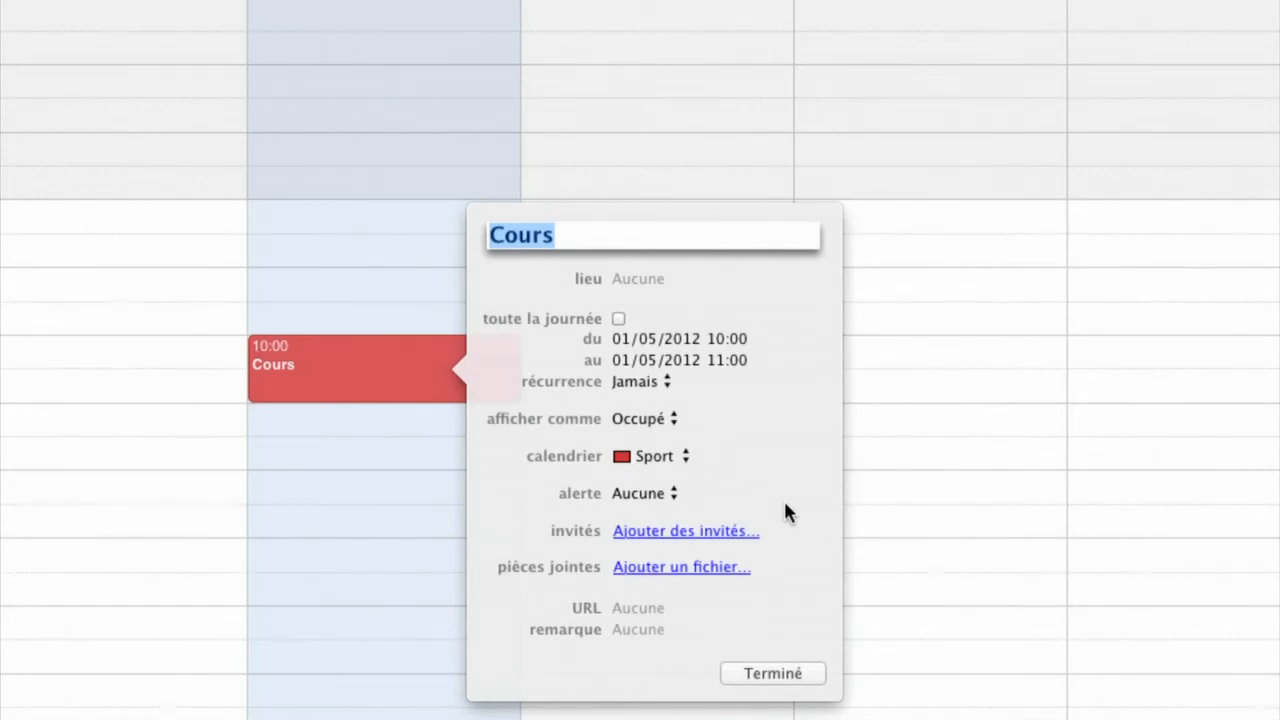
left_click(684, 458)
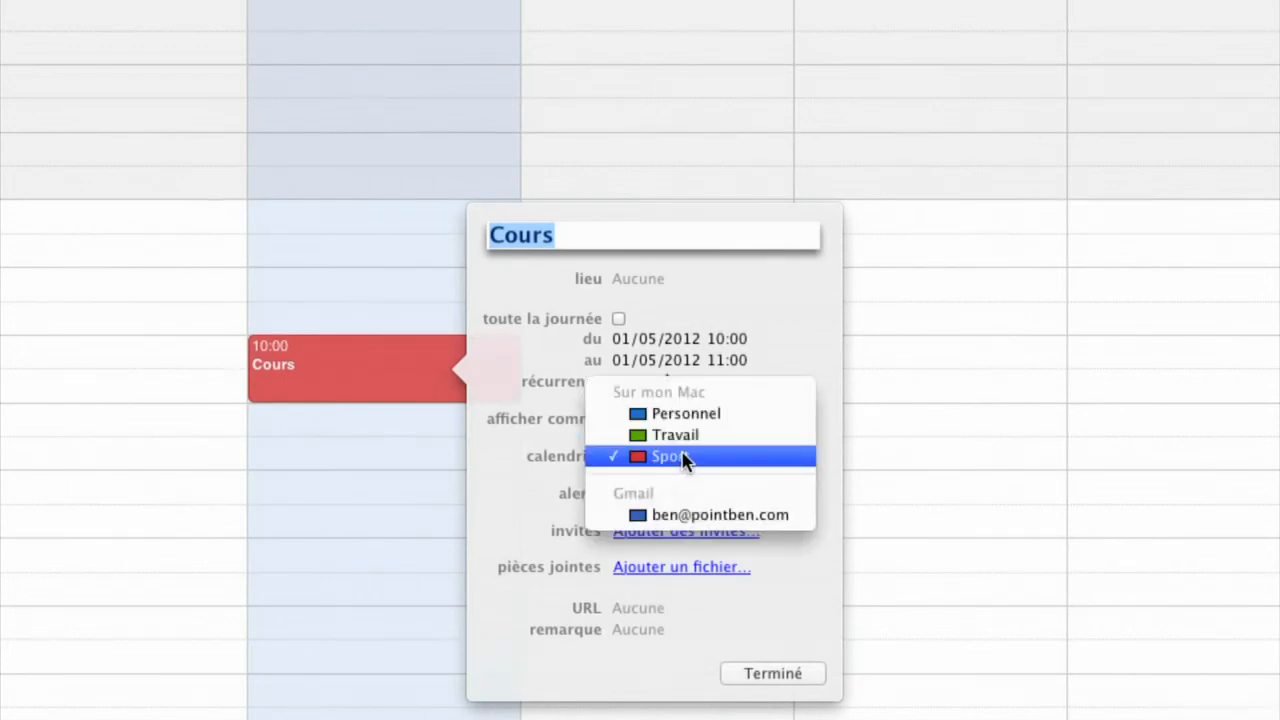
left_click(686, 437)
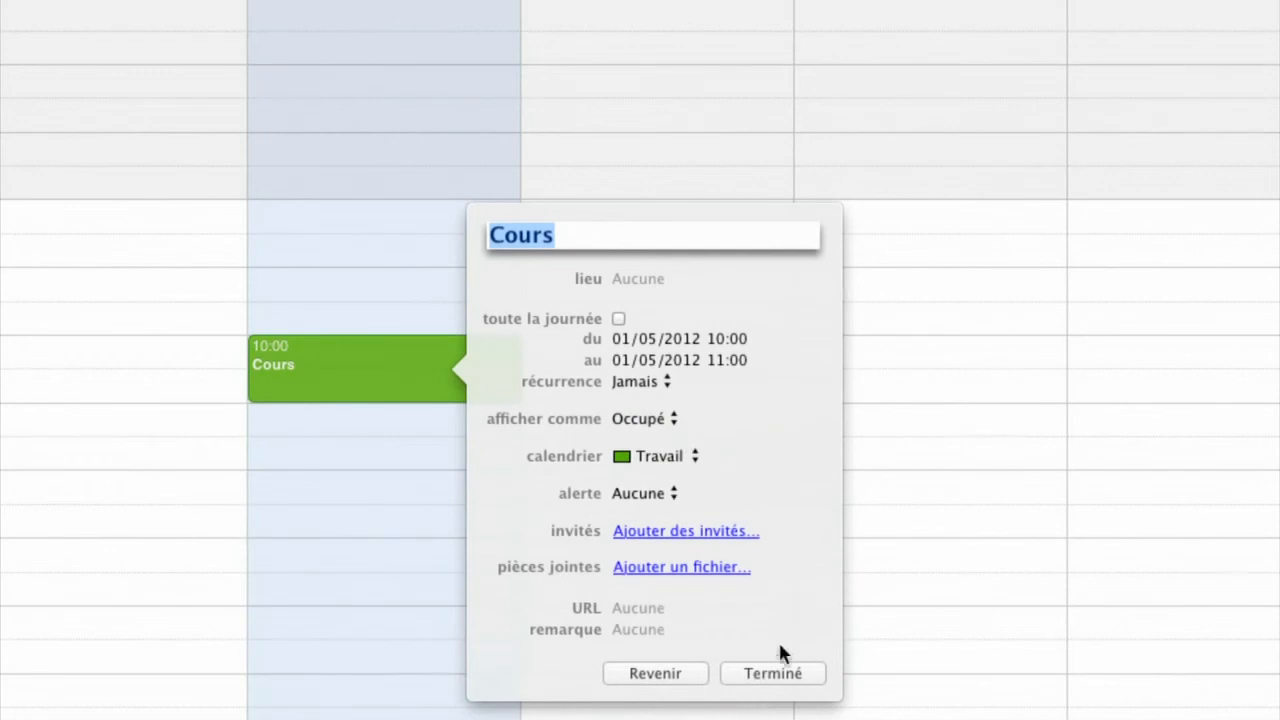
left_click(772, 675)
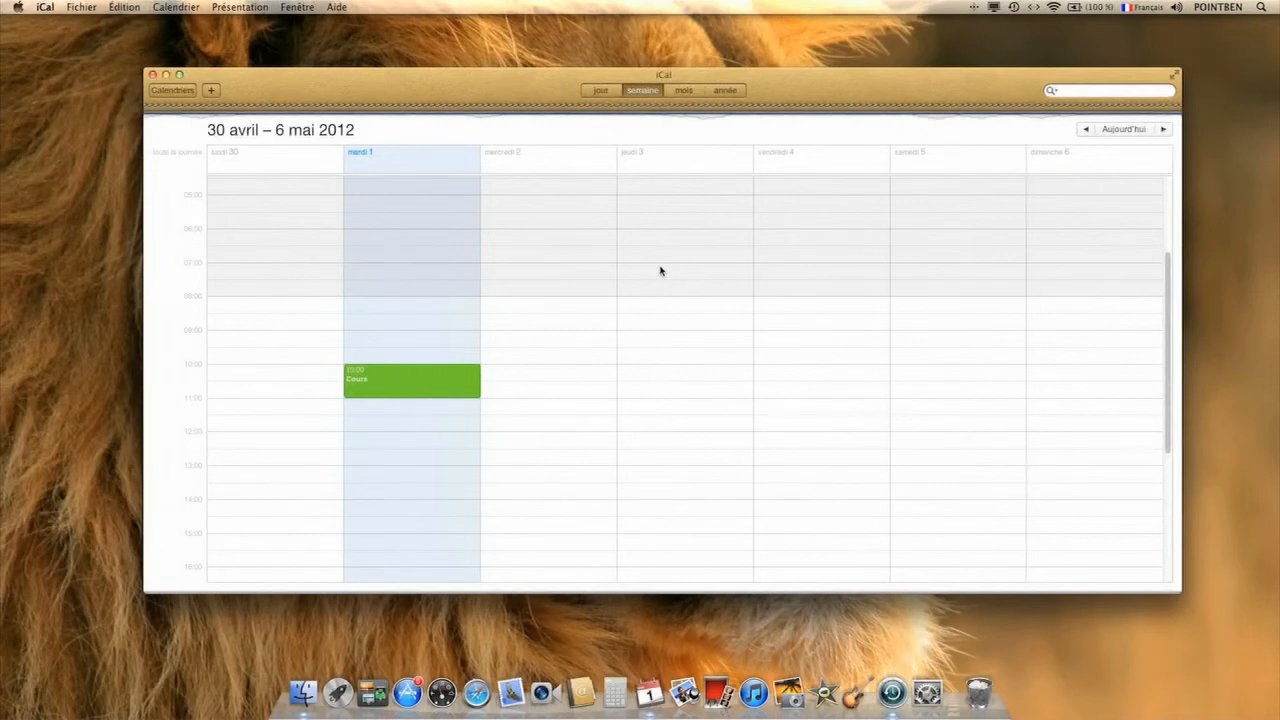
Step: View the calendar by day for 1 May, by week, by month for May 2012, and by year for 2012
left_click(600, 92)
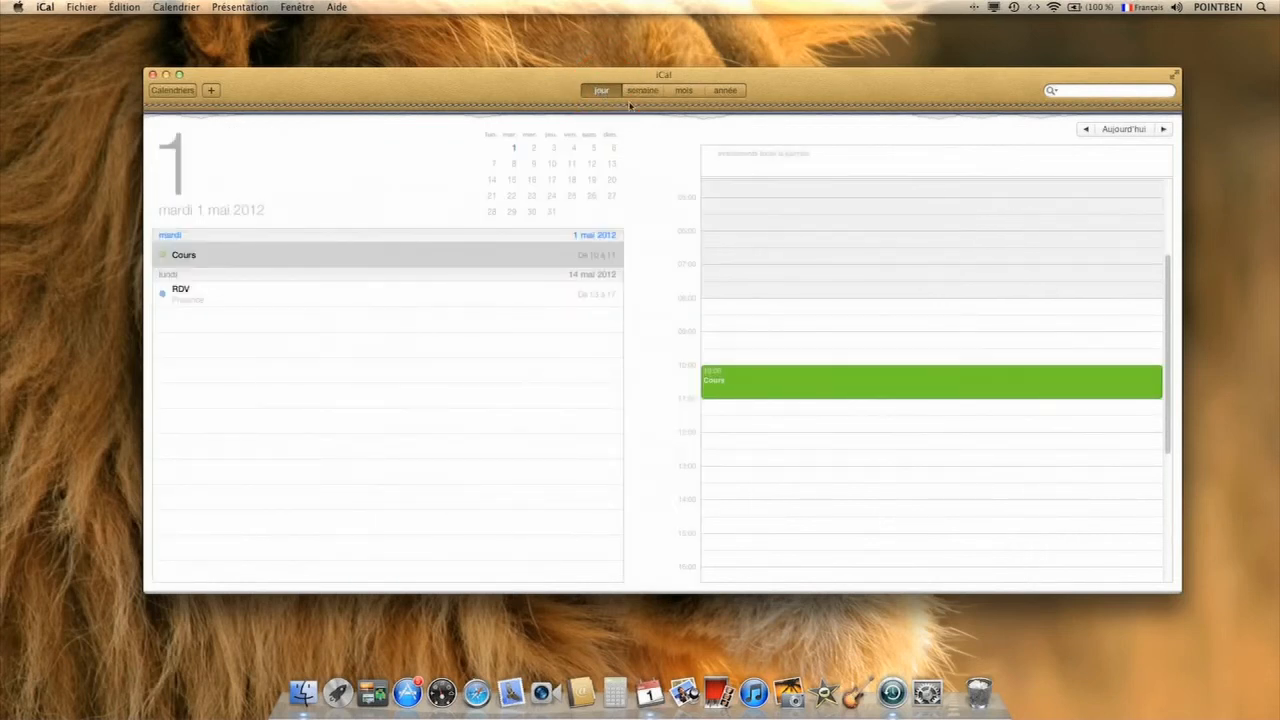
left_click(641, 92)
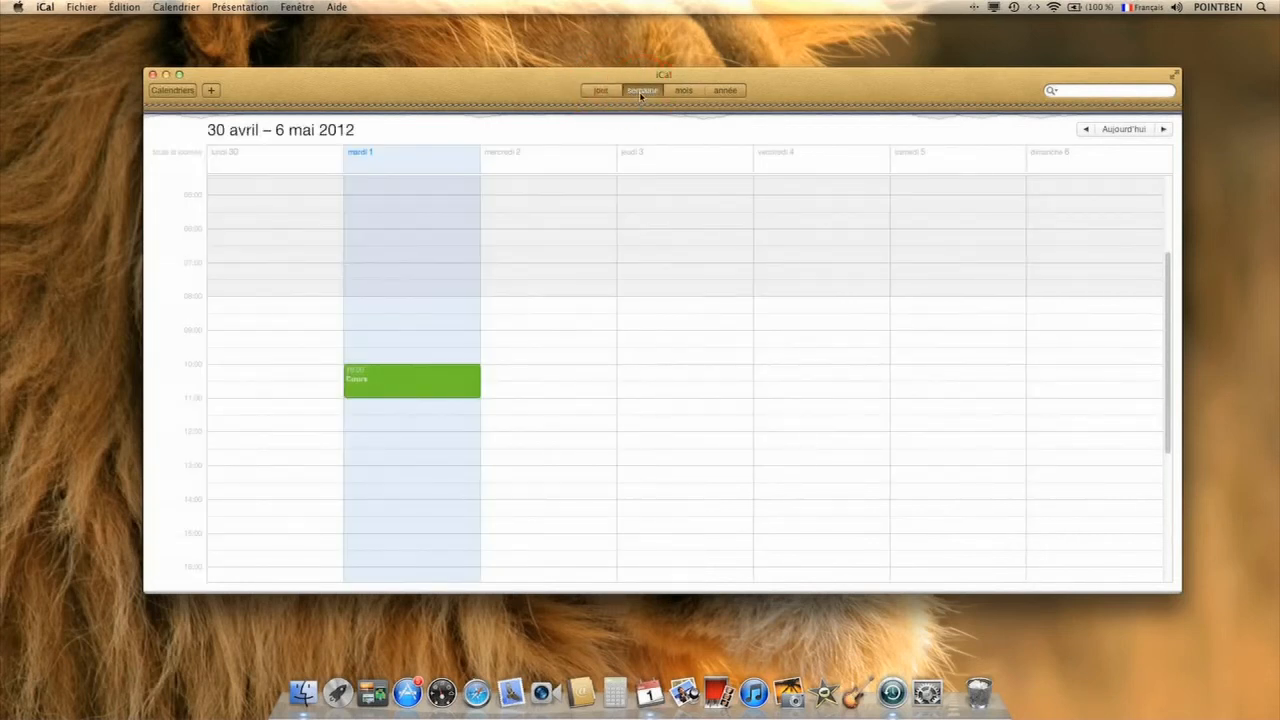
left_click(686, 91)
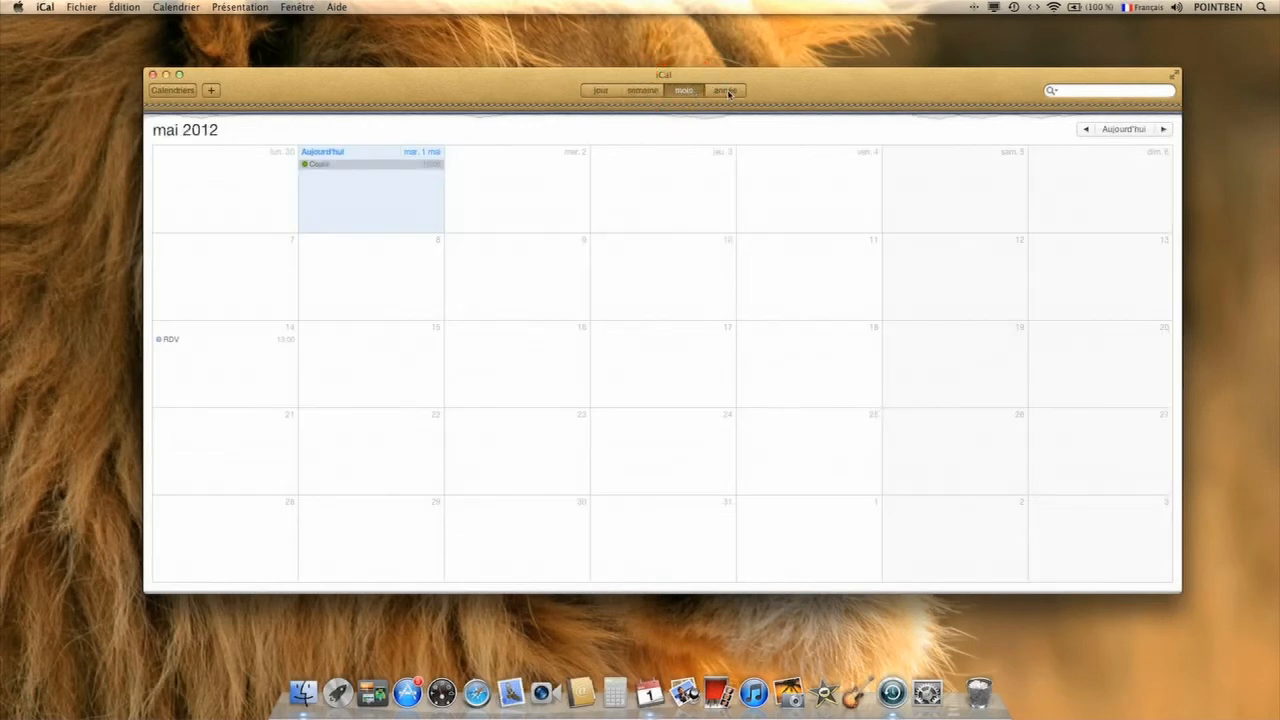
left_click(728, 92)
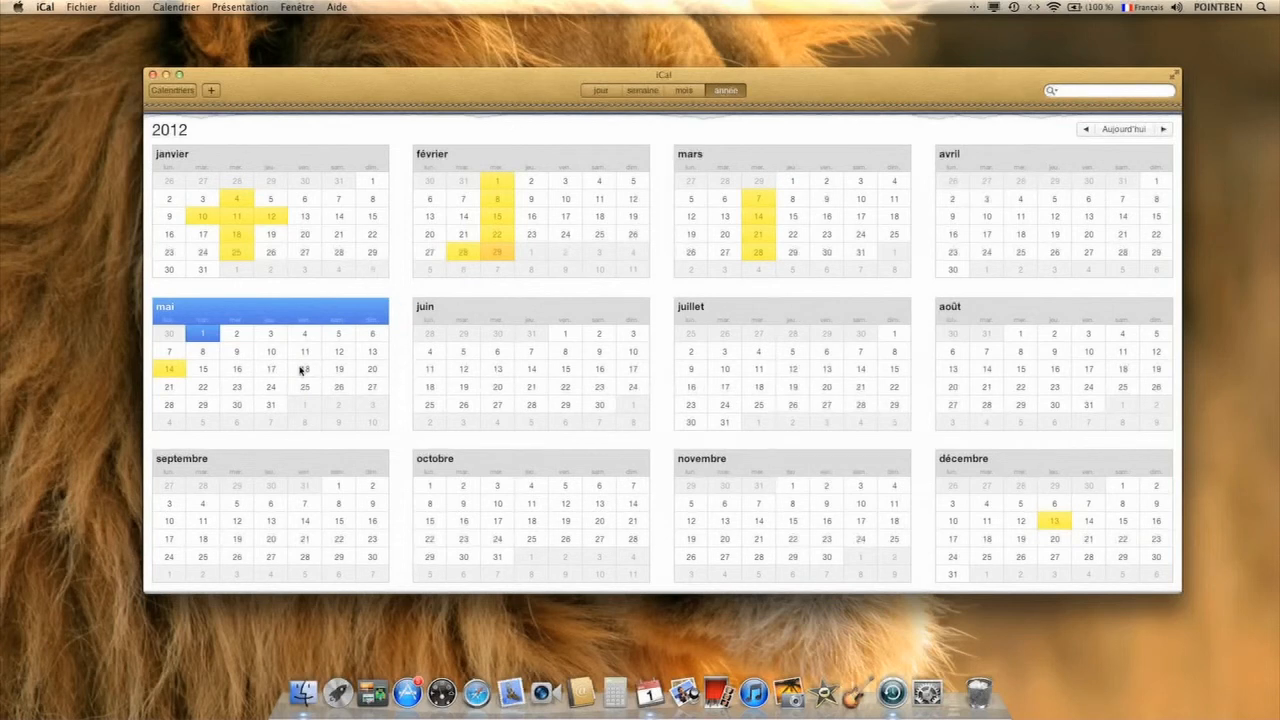
Step: Go from the year overview to May 2012, the week of 14–20 May, the year again, and the day view of 18 May
key("super+3")
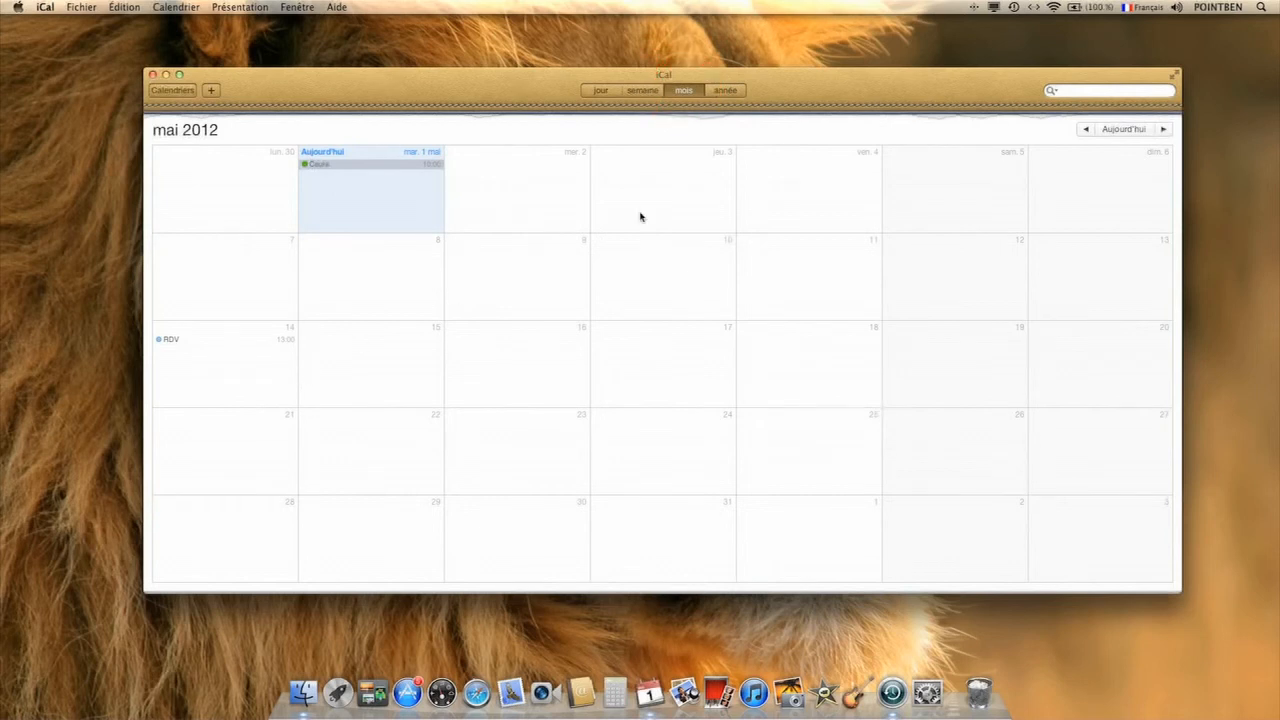
left_click(641, 90)
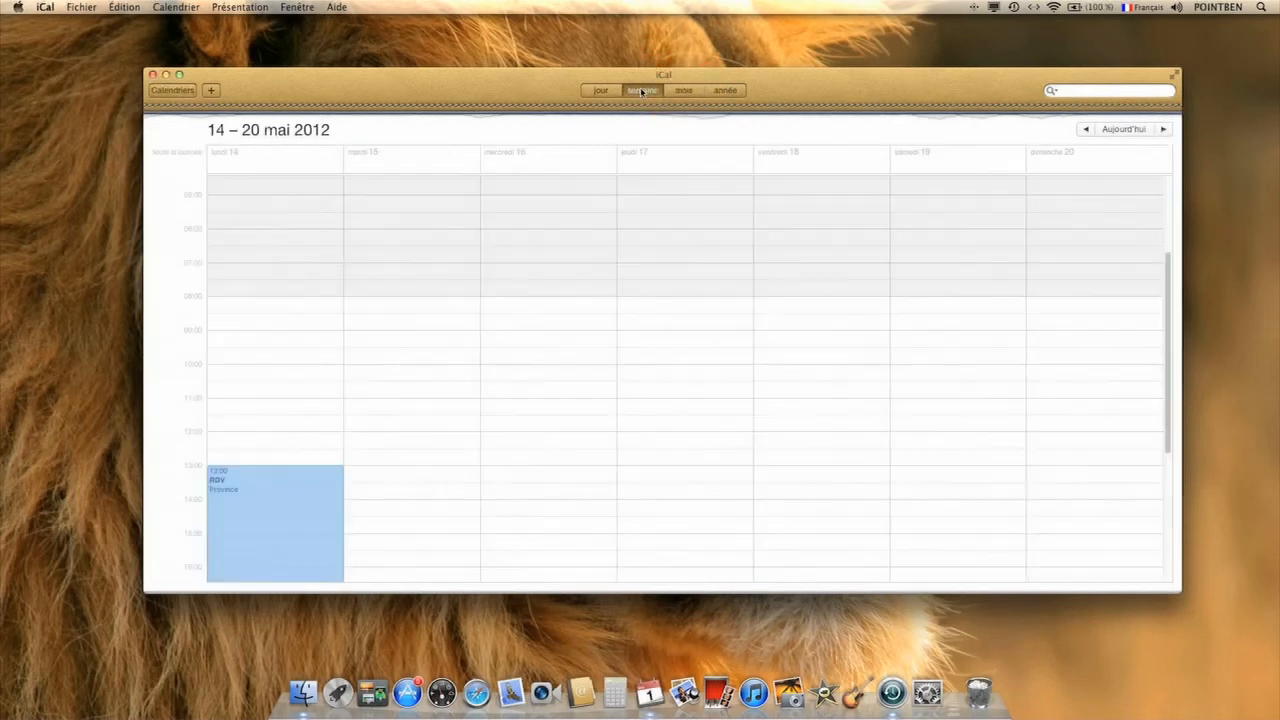
left_click(725, 91)
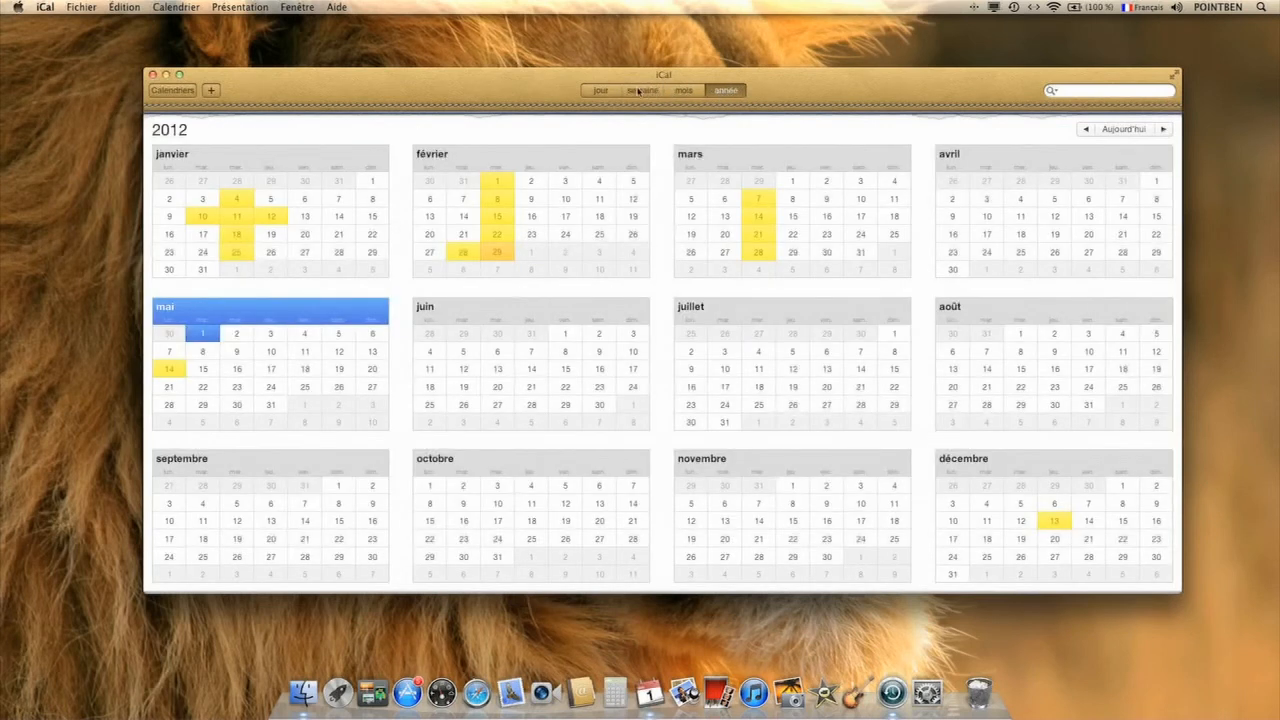
left_click(602, 91)
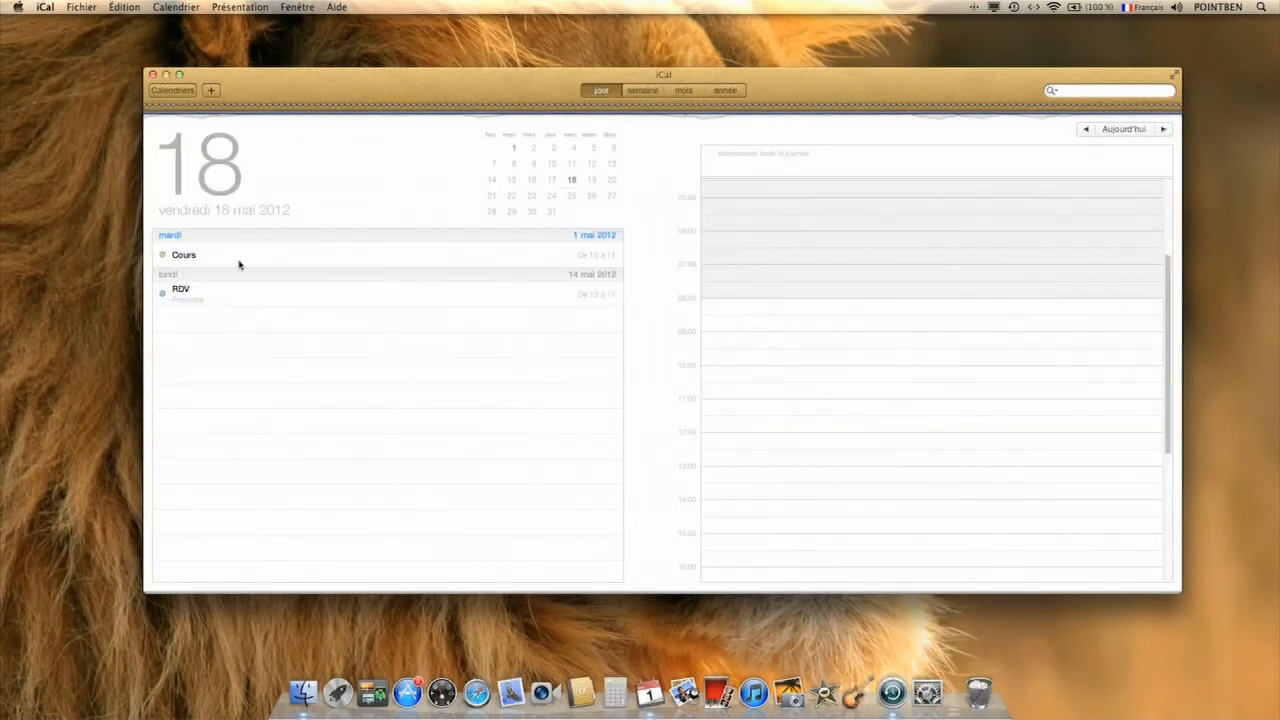